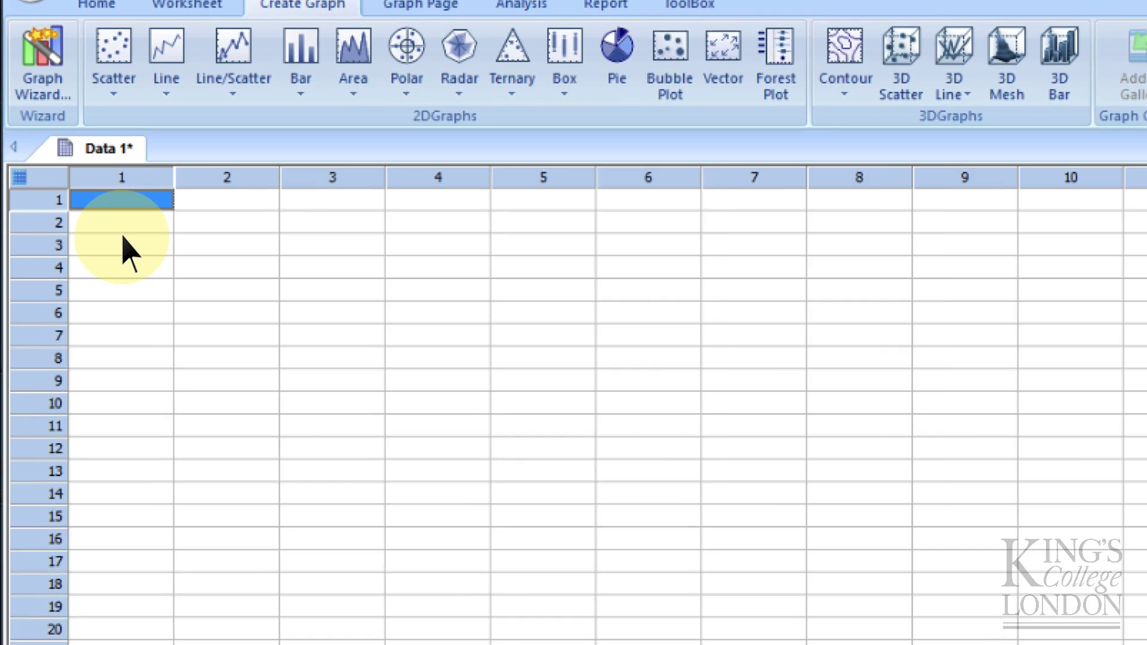
Enter 3, 2, 3, 4, 3 down worksheet column 1
type("3")
key("Return")
type("2")
key("Return")
type("3")
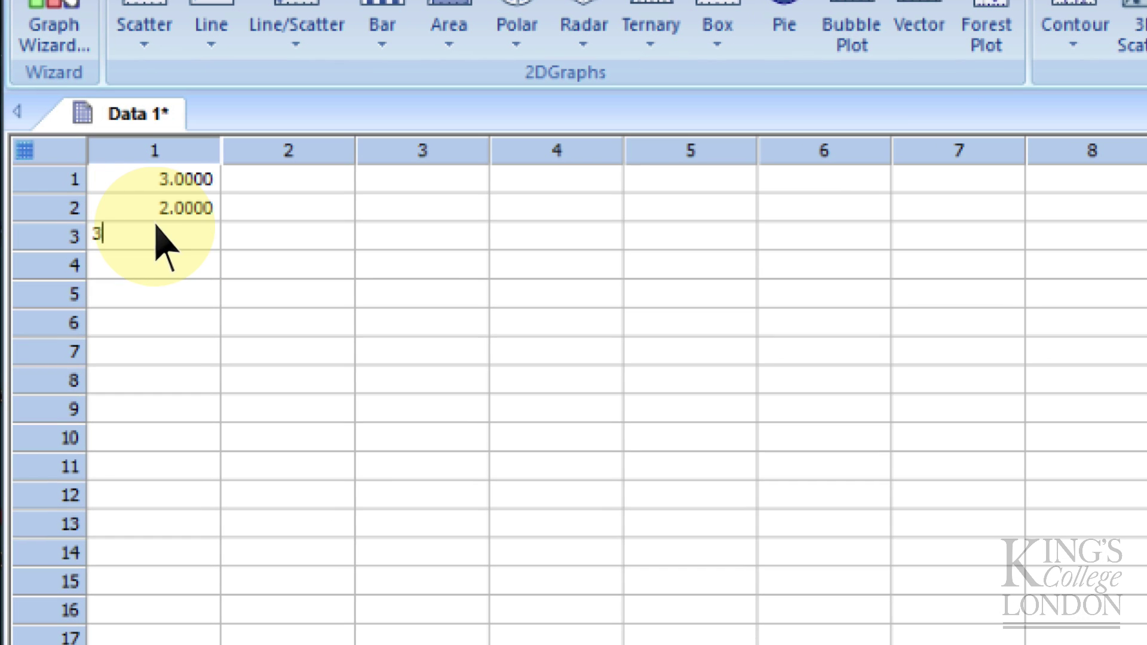
key("Return")
type("4")
key("Return")
type("3")
key("Return")
Fill column 2 with the values 6, 5, 6, 7, 6
key("Right")
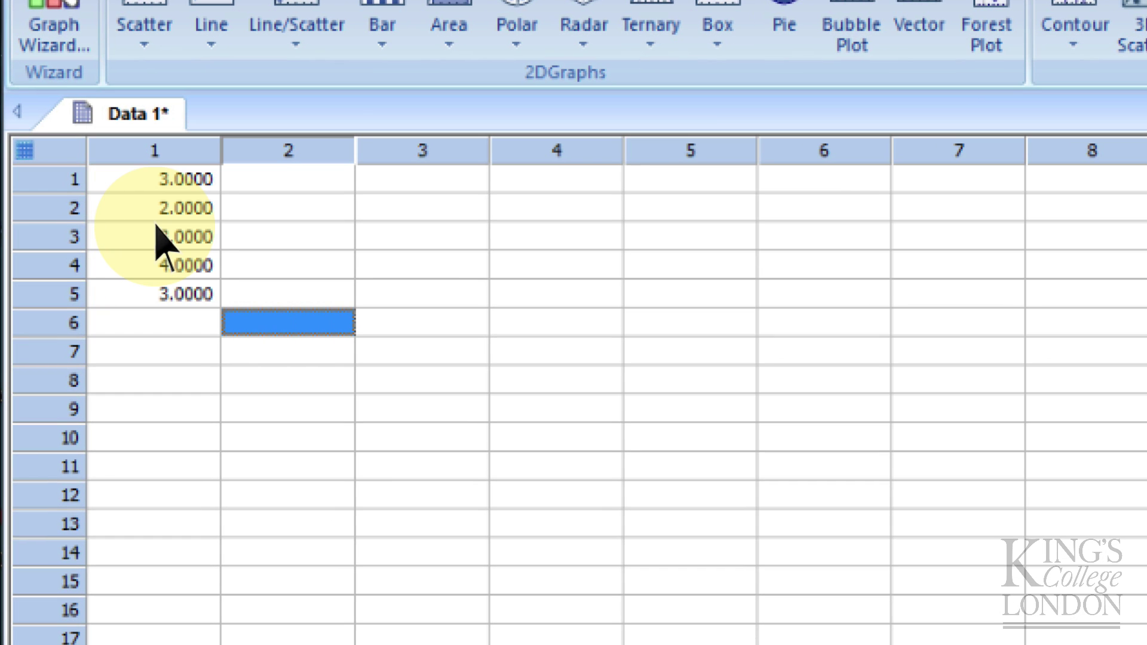
key("Up")
key("Up")
key("Up")
key("Up")
key("Up")
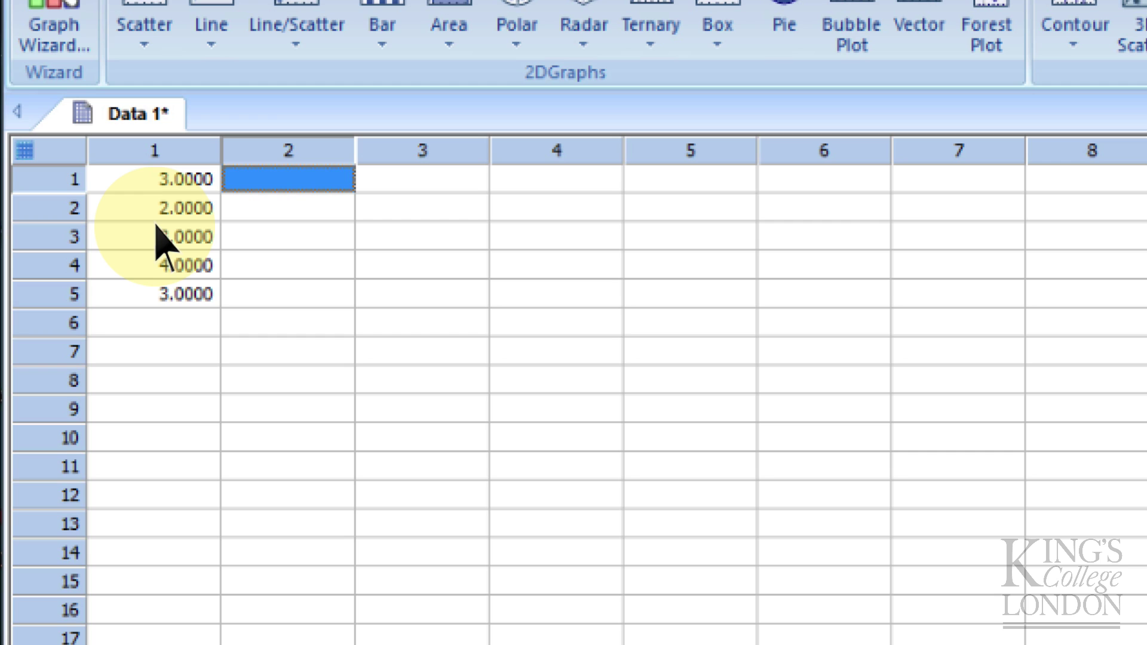
type("6")
key("Return")
type("5 6")
key("Return")
type("7")
key("Return")
type("6")
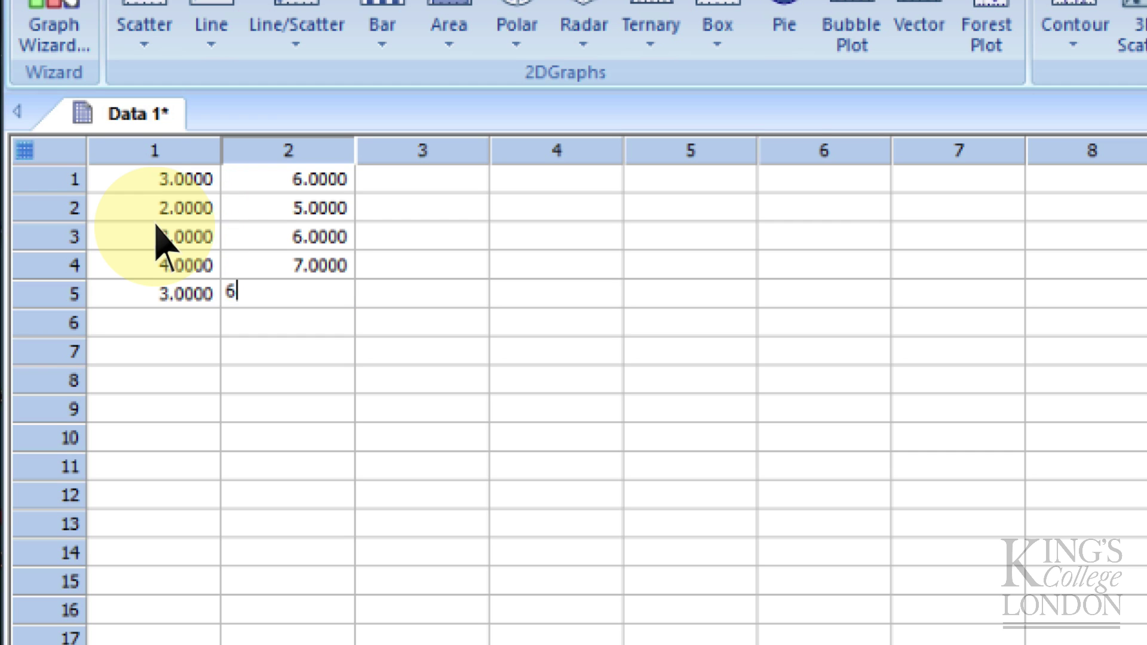
key("Tab")
Fill column 3 with the values 9, 8, 9, 8, 9
key("Up")
key("Up")
key("Up")
key("Up")
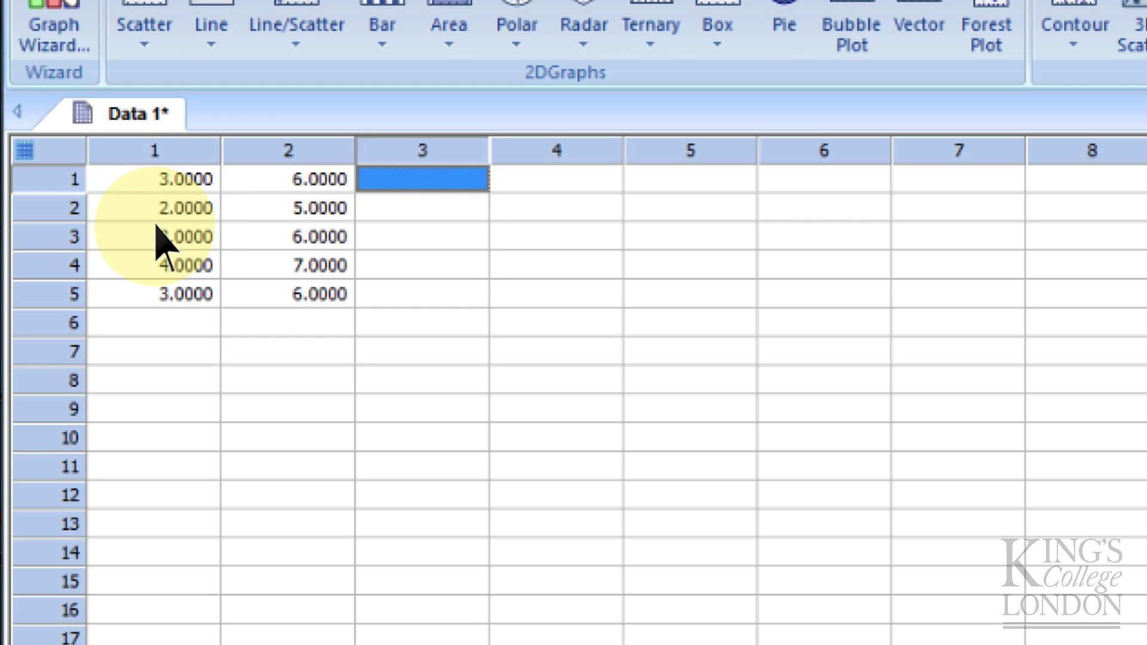
type("9")
key("Return")
type("8")
key("Return")
type("9")
key("Return")
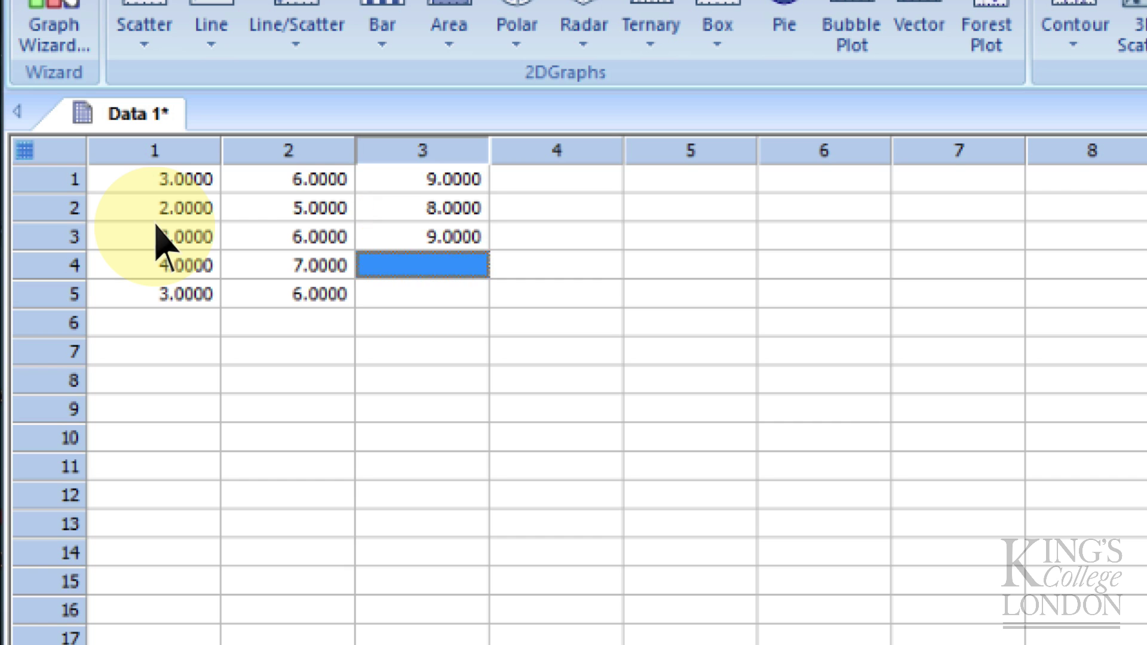
type("8")
key("Return")
type("9")
key("Return")
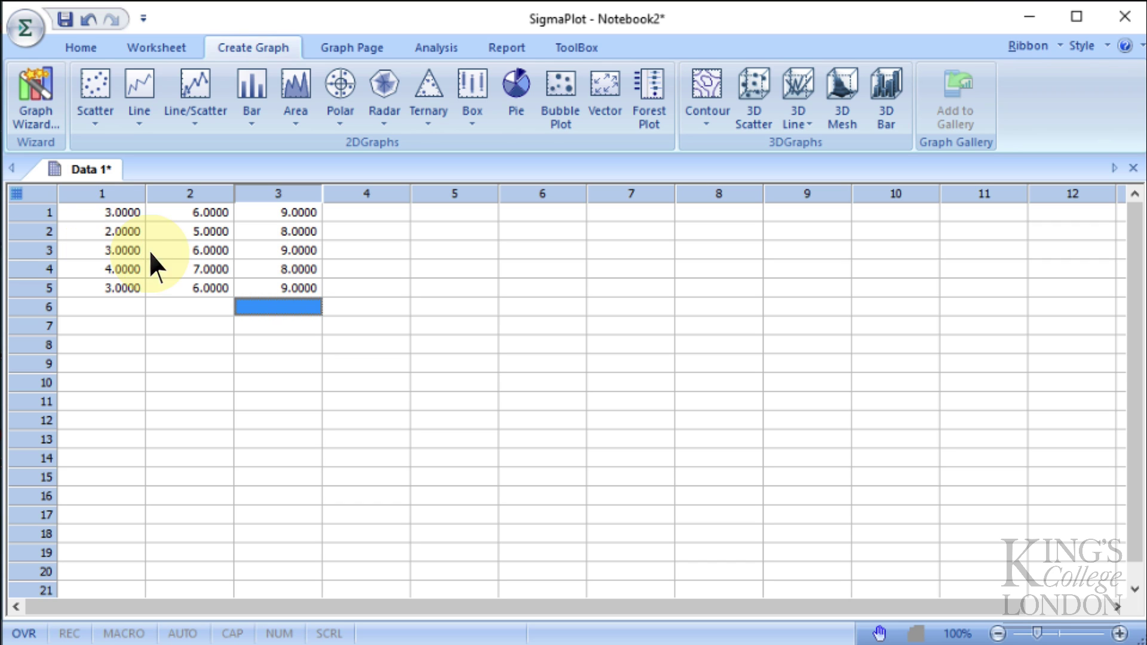
Choose a vertical bar graph with the Simple Error Bars style in the Create Graph wizard
left_click(252, 48)
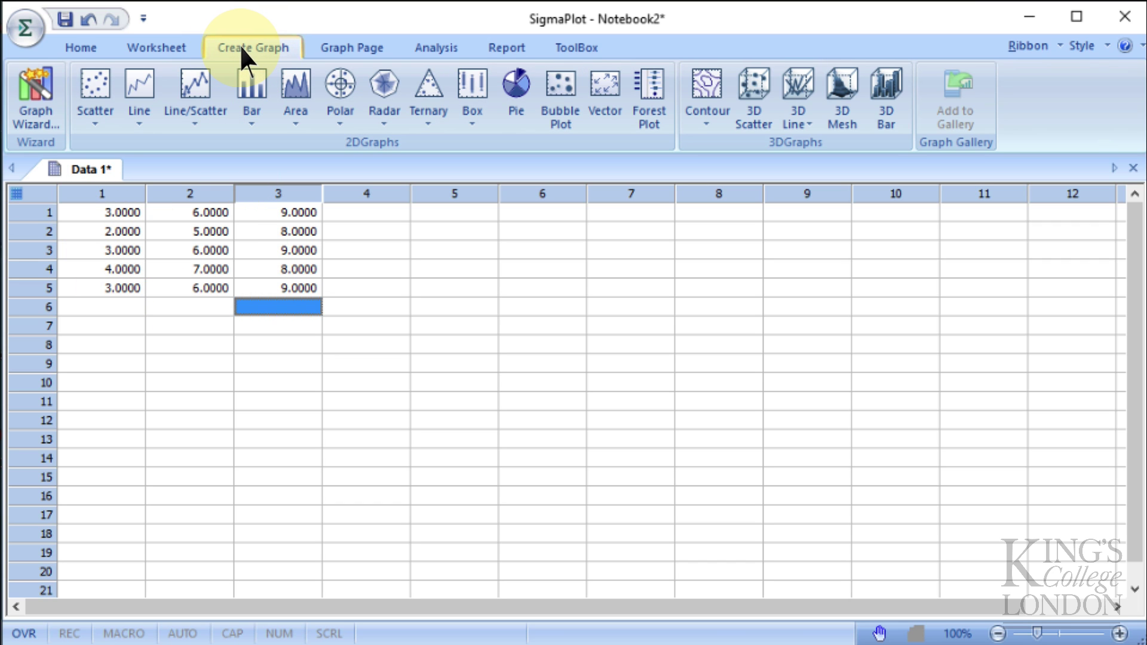
left_click(247, 88)
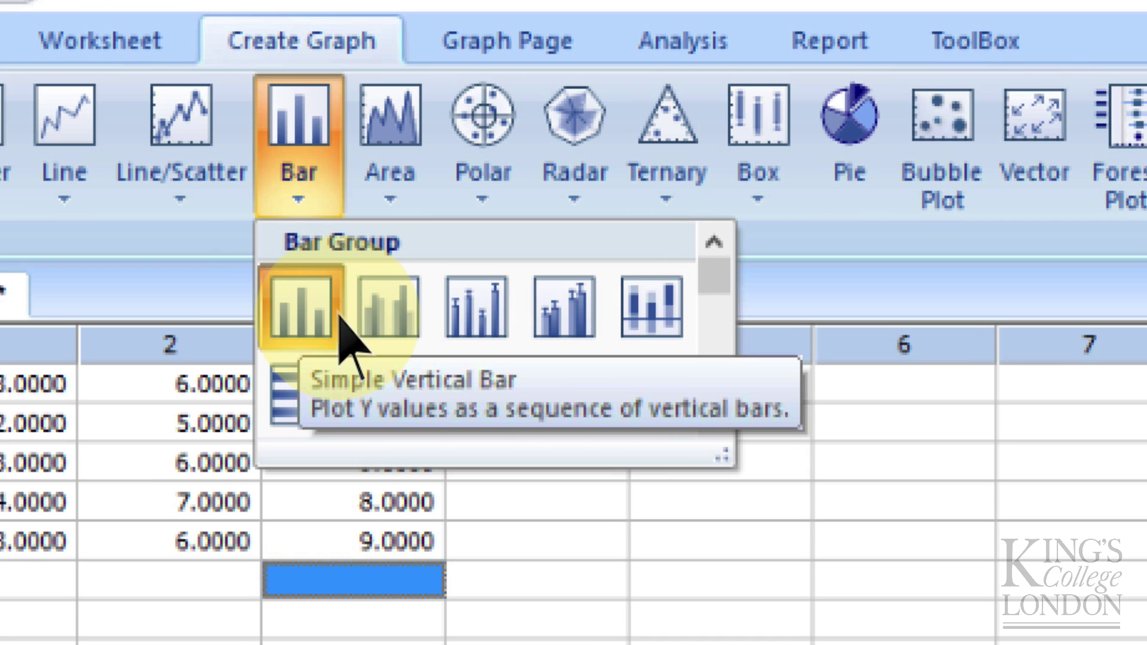
left_click(299, 323)
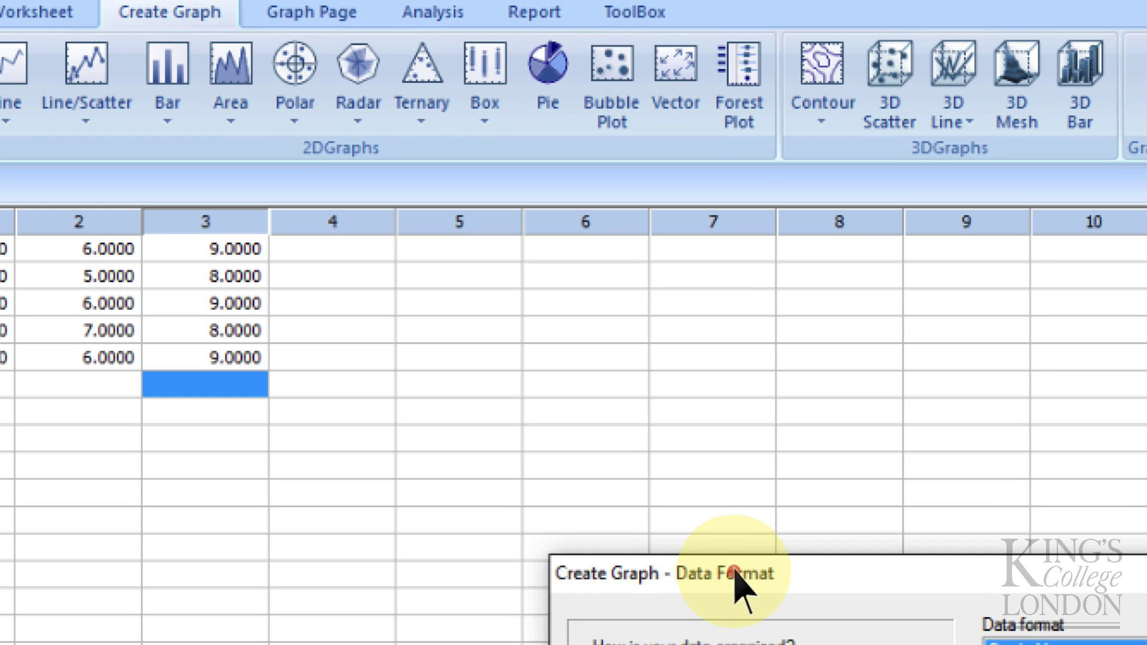
left_click_drag(735, 583, 428, 179)
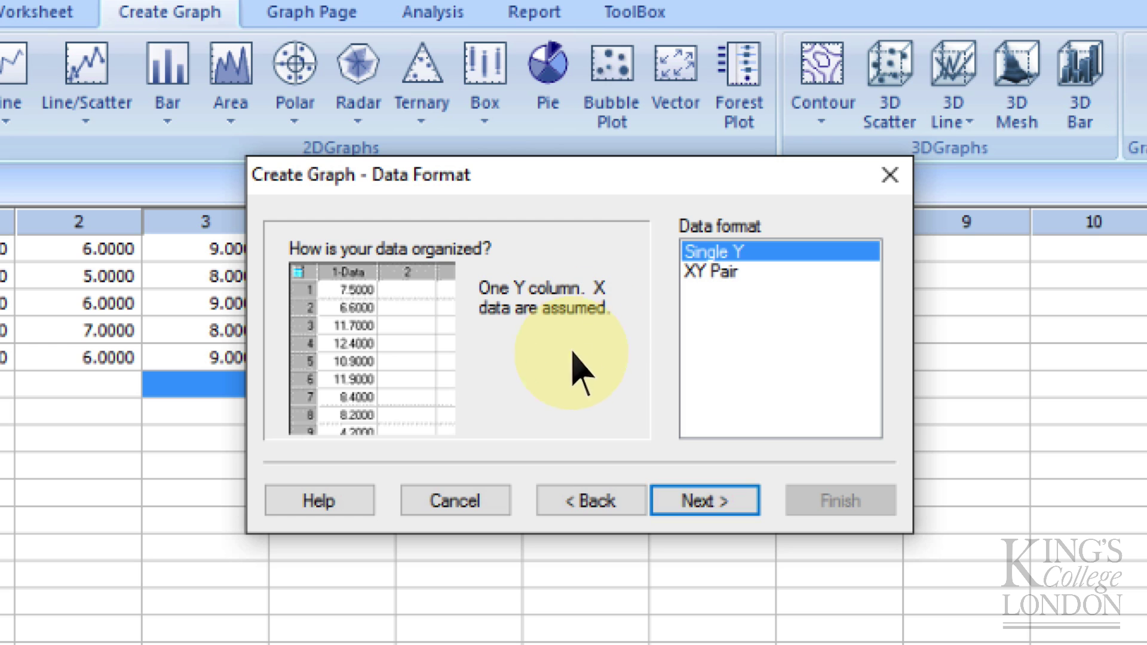
left_click(583, 497)
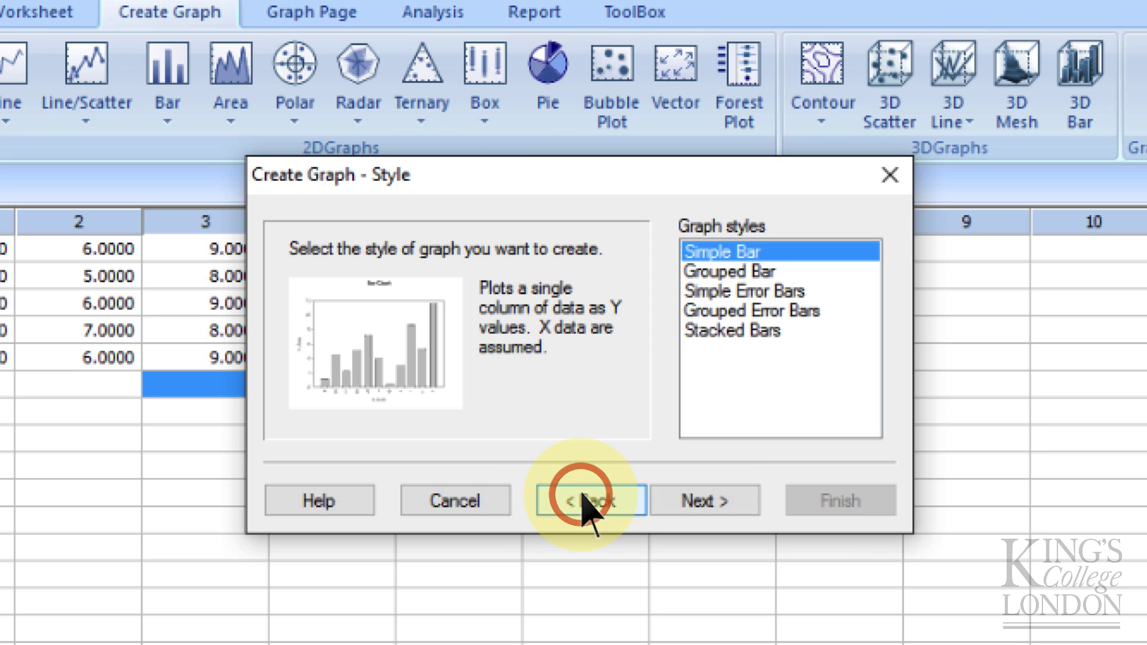
left_click(747, 292)
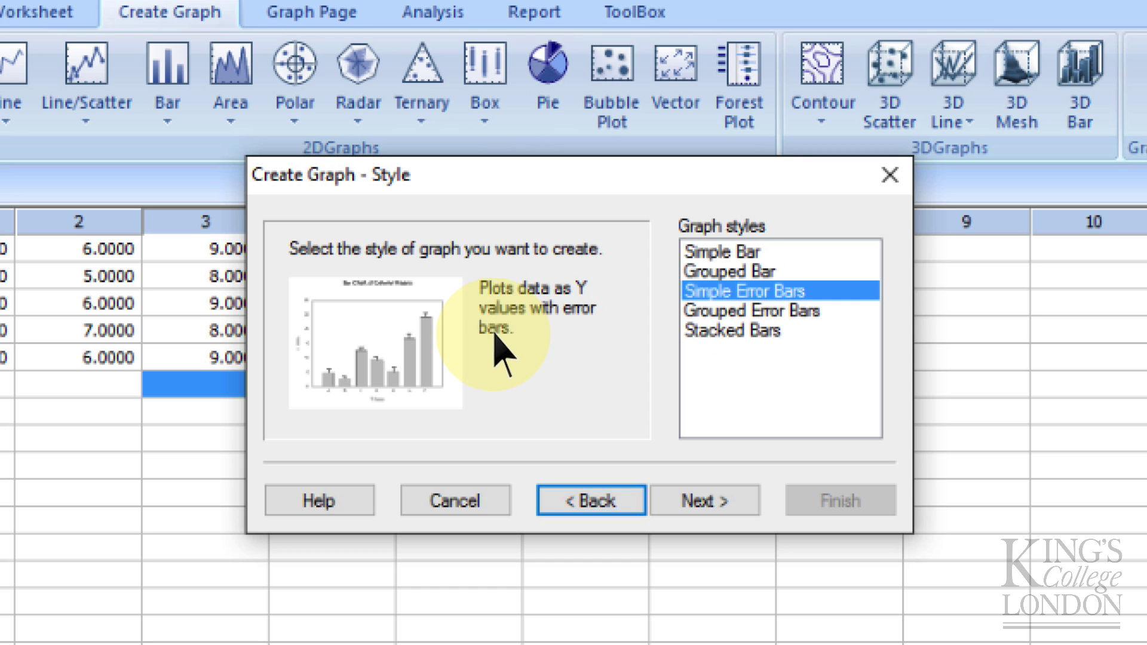
left_click(720, 292)
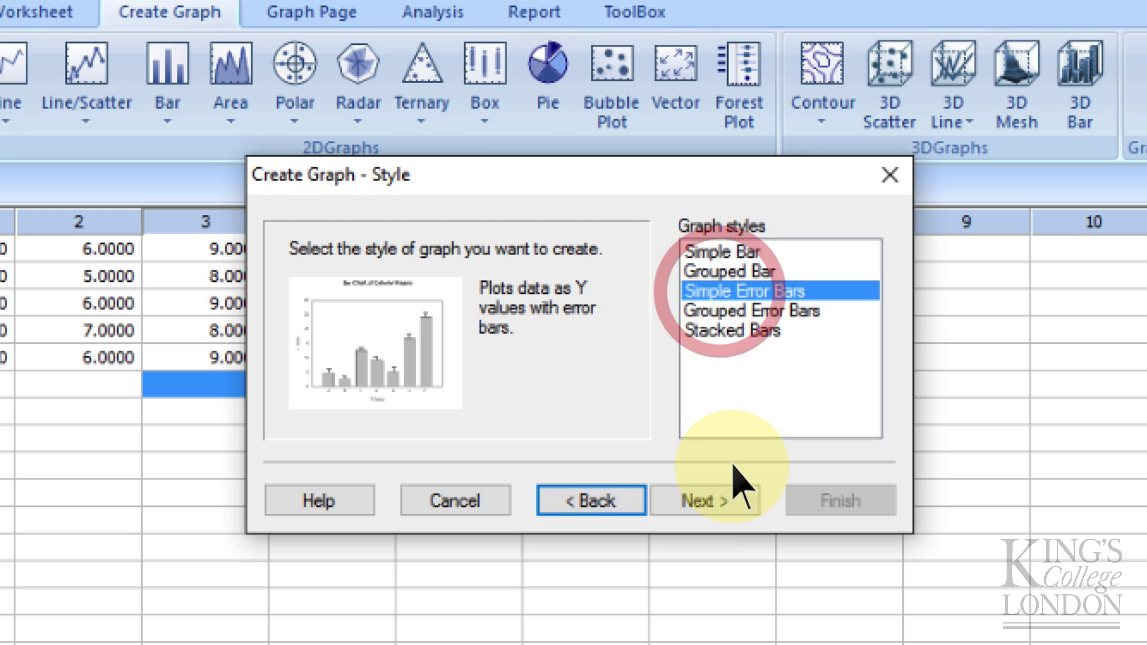
left_click(722, 500)
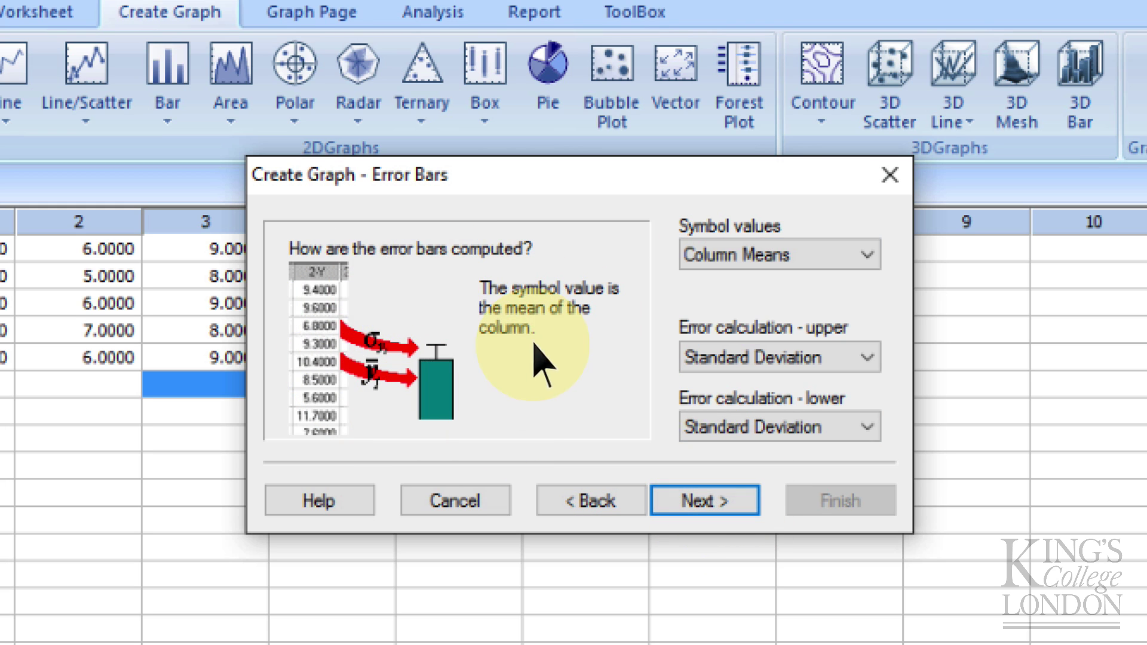
Use Column Means for the bars, with Standard Deviation for upper and lower error
left_click(756, 251)
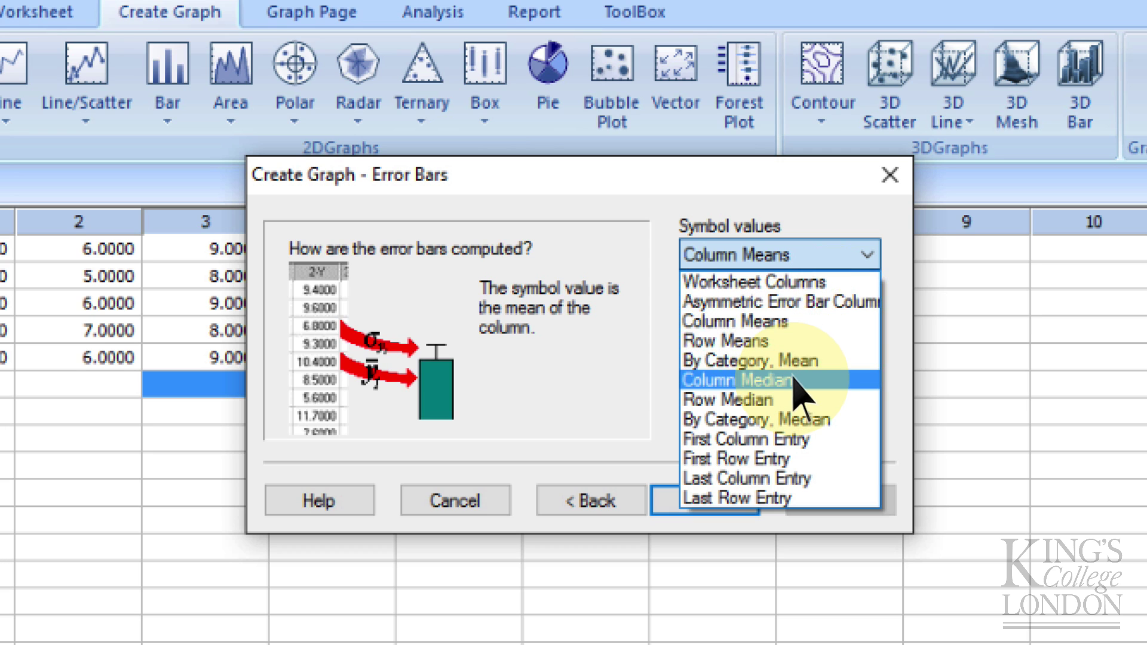
left_click(729, 323)
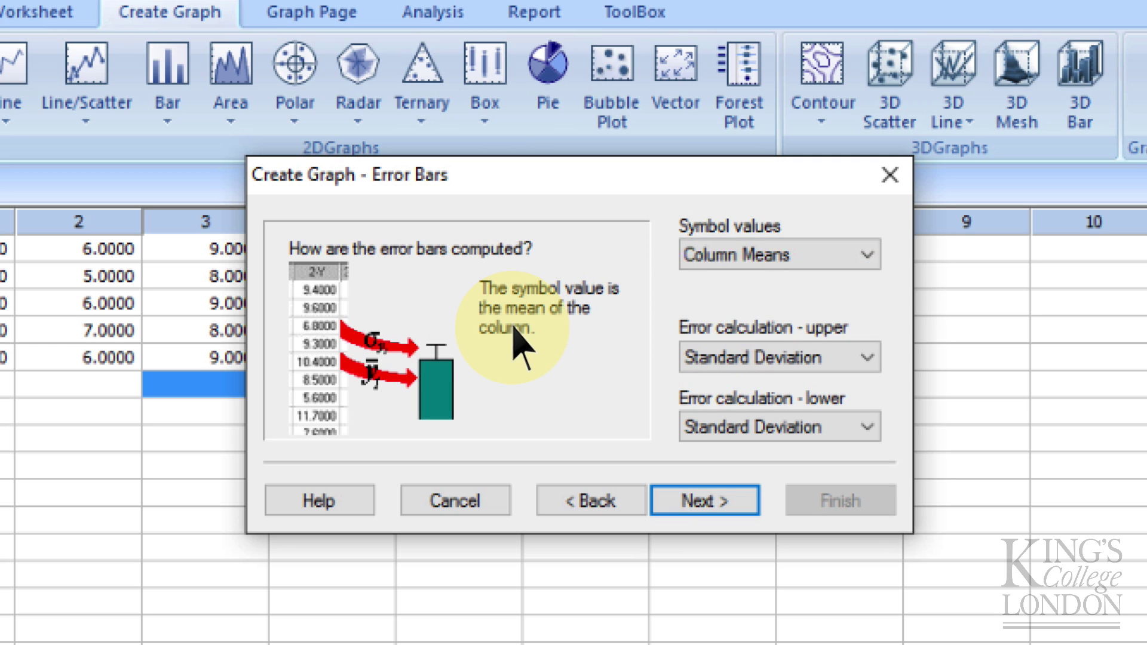
left_click(763, 358)
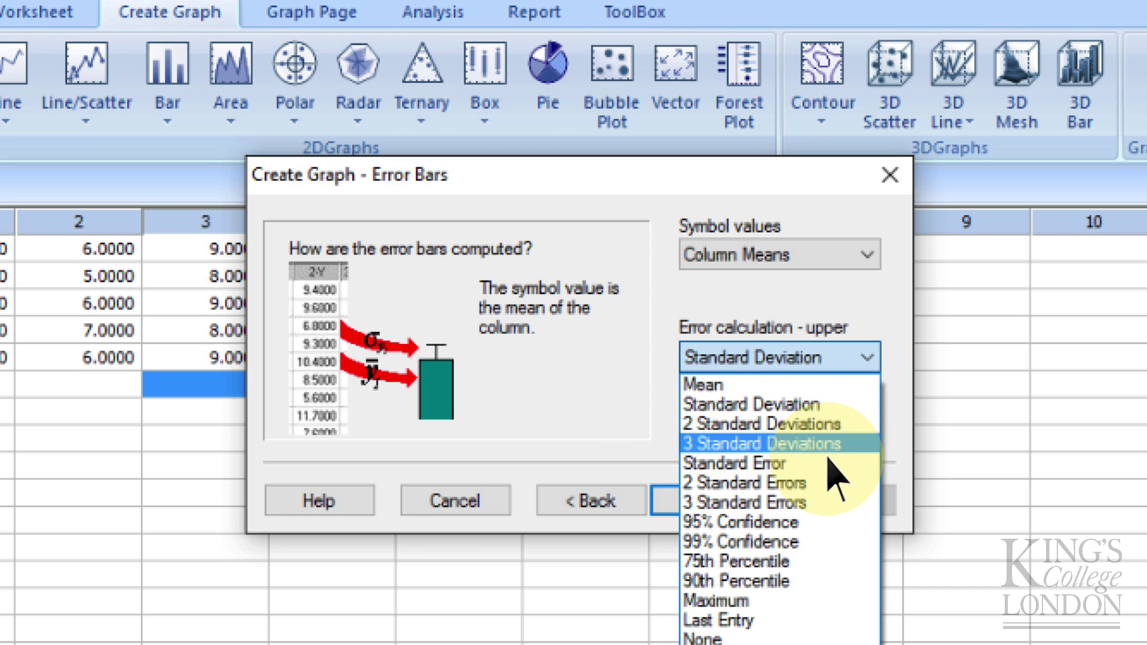
left_click(798, 405)
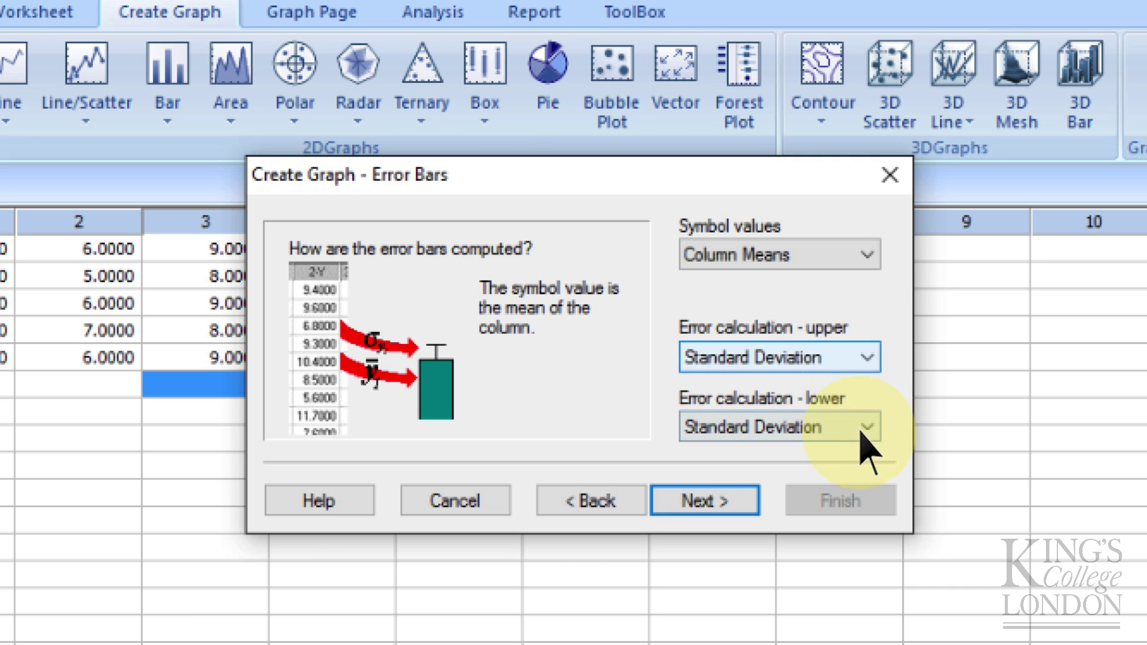
left_click(853, 362)
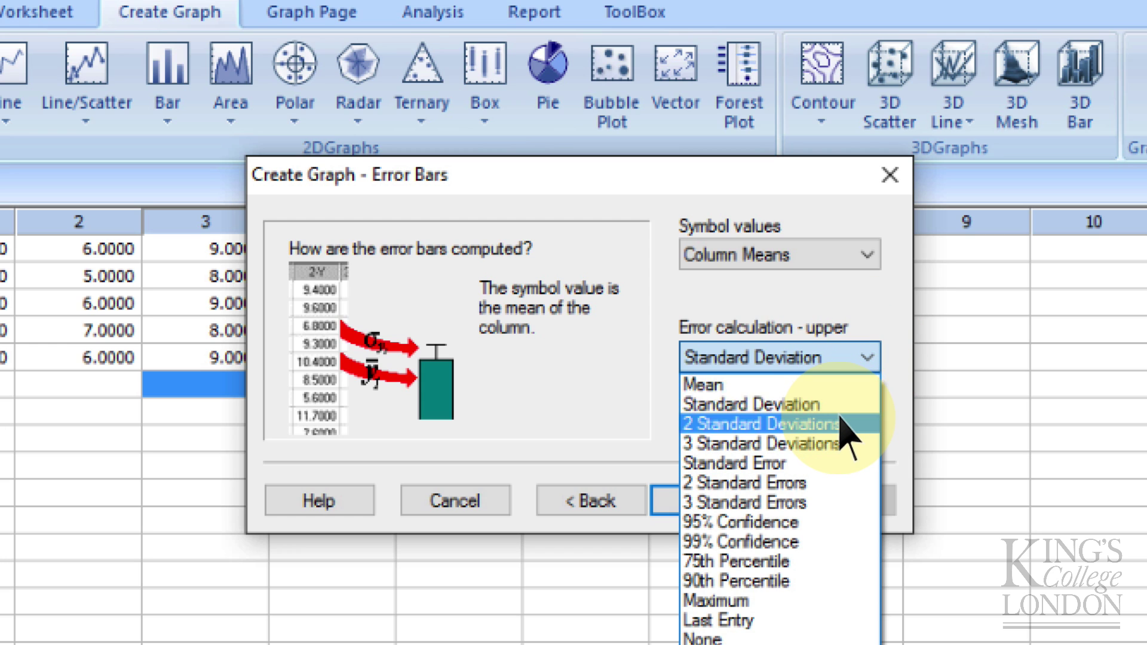
left_click(840, 301)
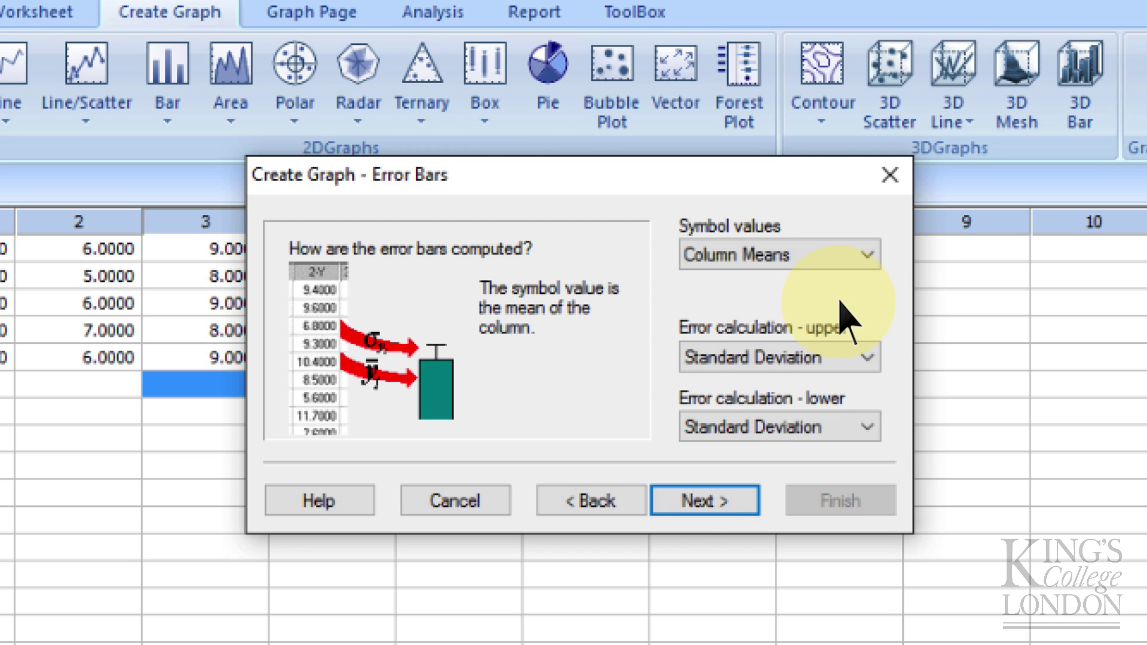
left_click(853, 359)
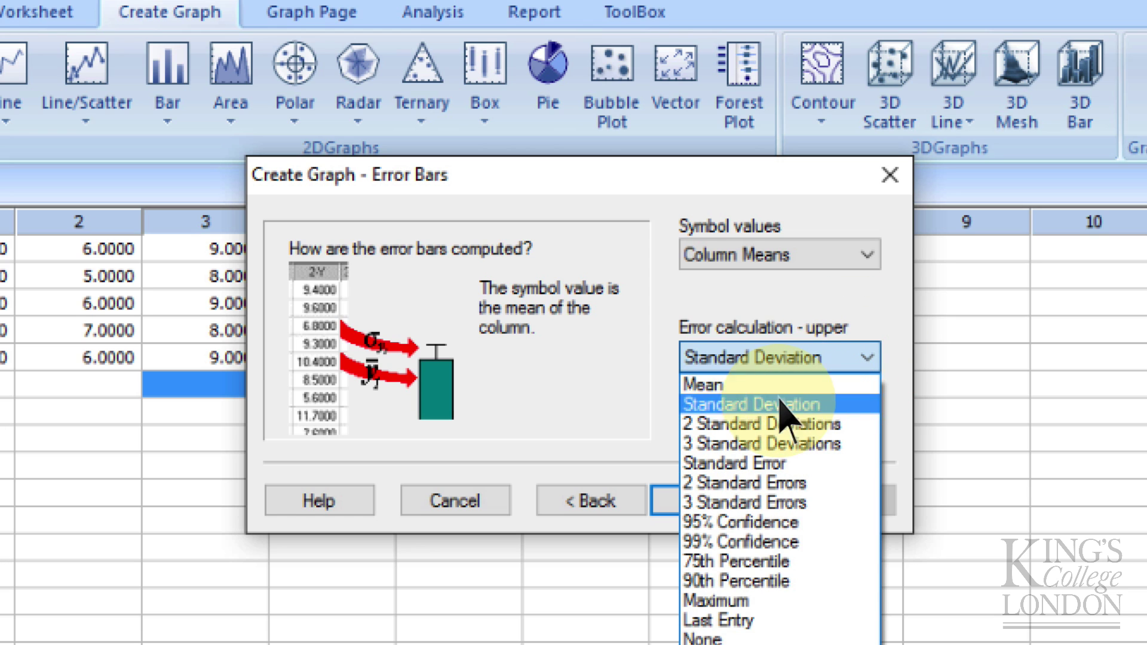
left_click(735, 406)
left_click(795, 424)
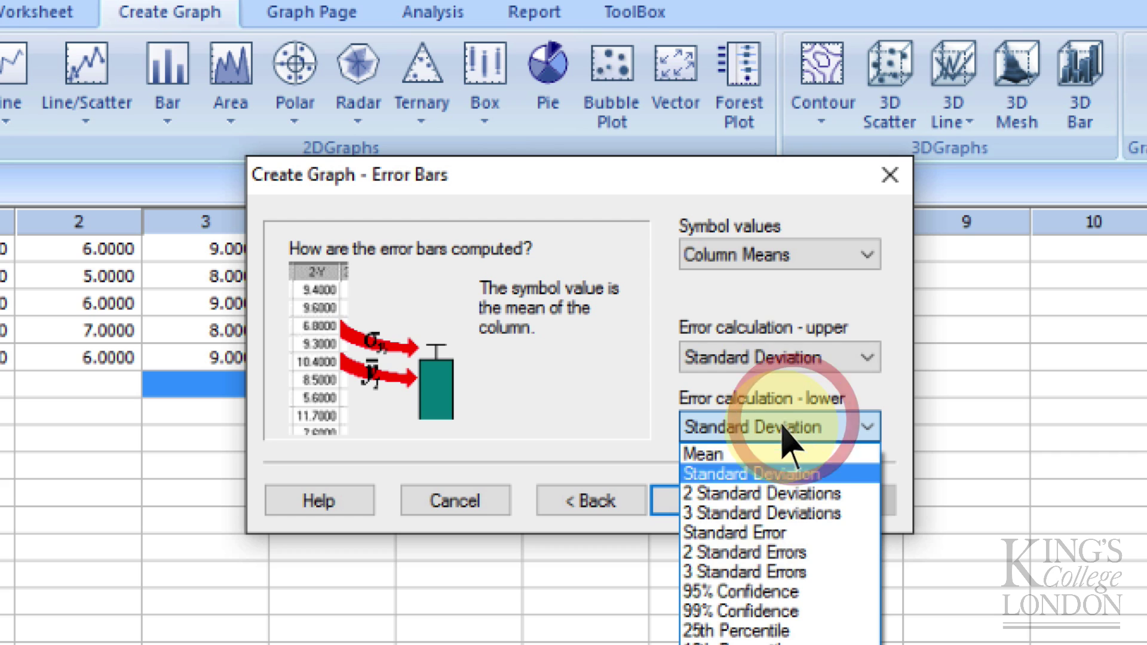
left_click(783, 474)
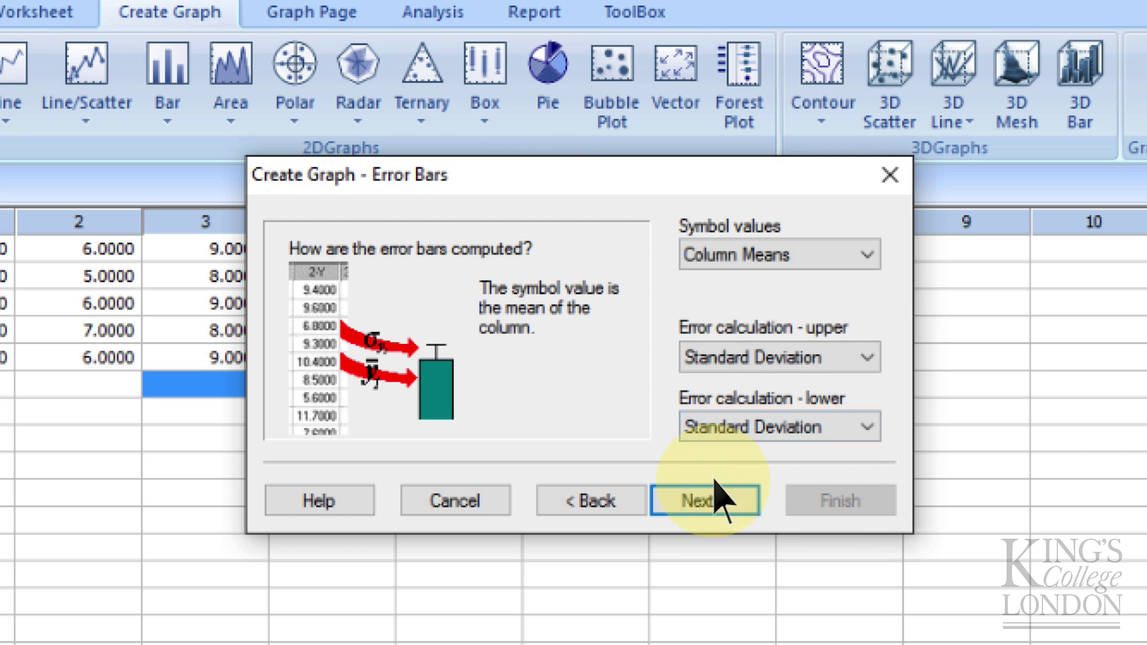
left_click(709, 499)
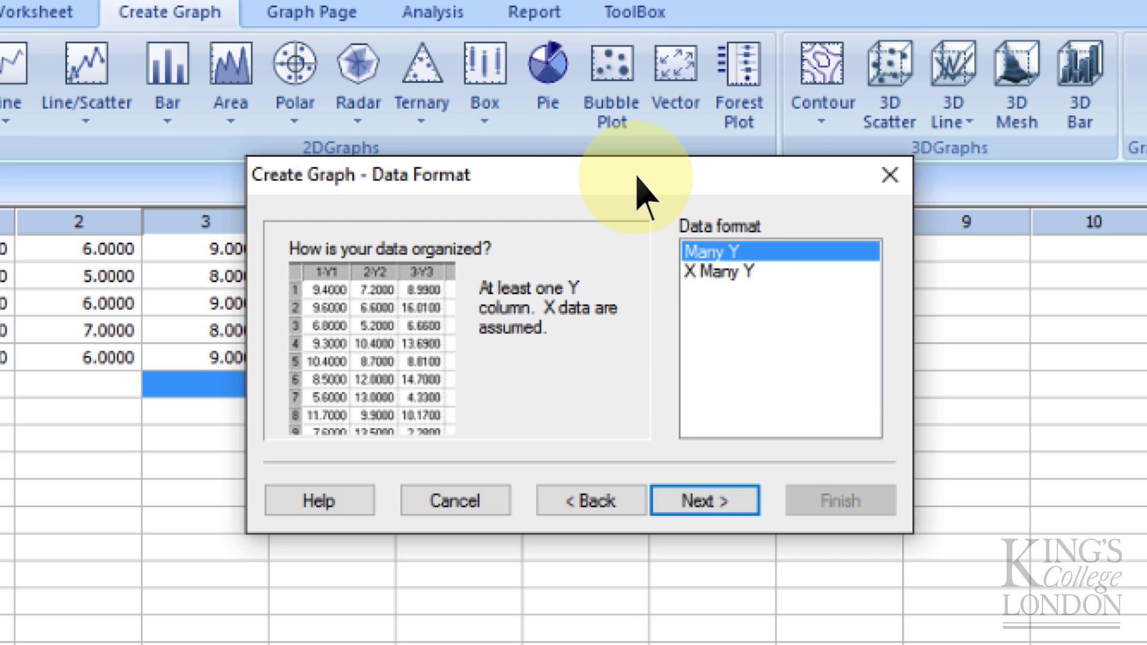
Plot columns 1, 2 and 3 as the three data sets and finish the bar graph
left_click_drag(637, 177, 820, 236)
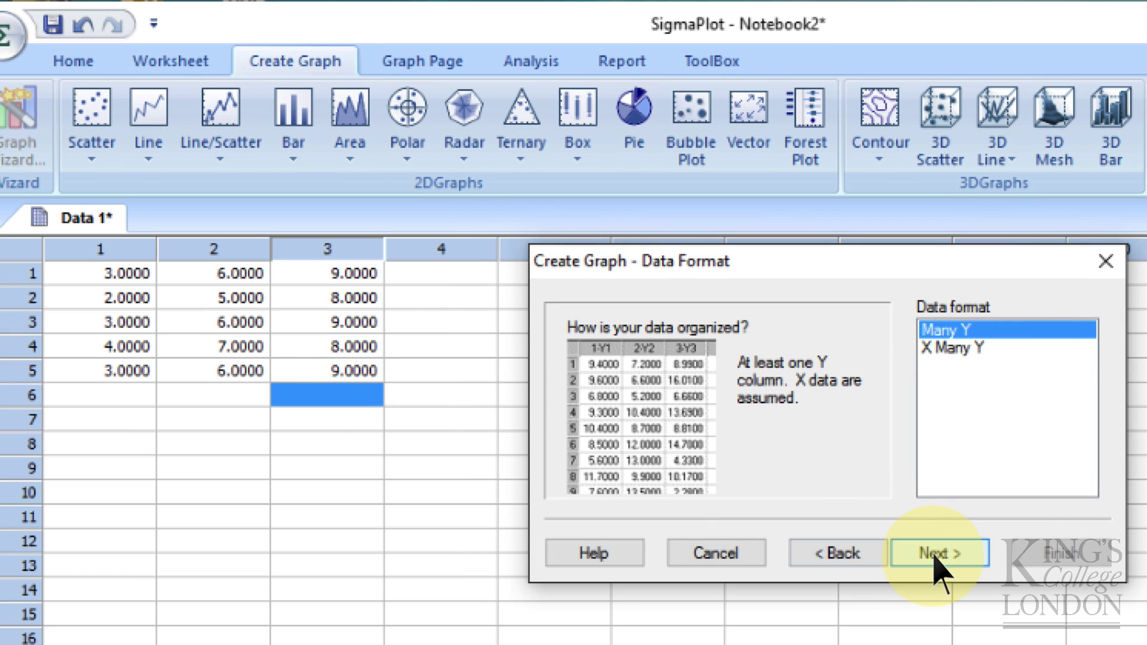
left_click(938, 554)
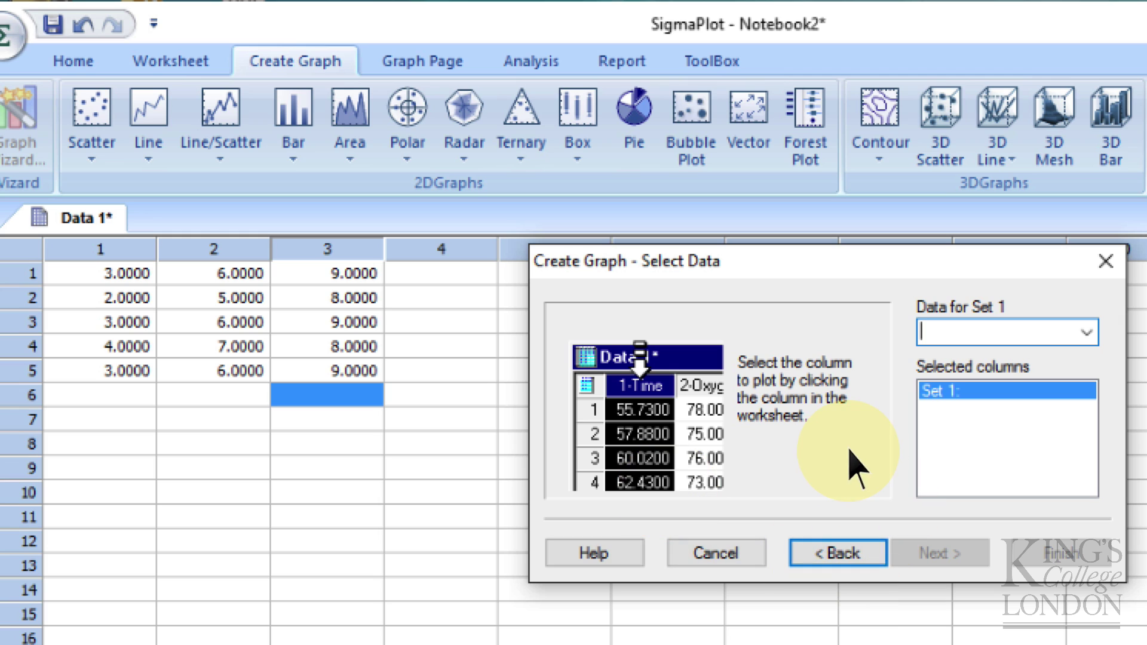
left_click(119, 250)
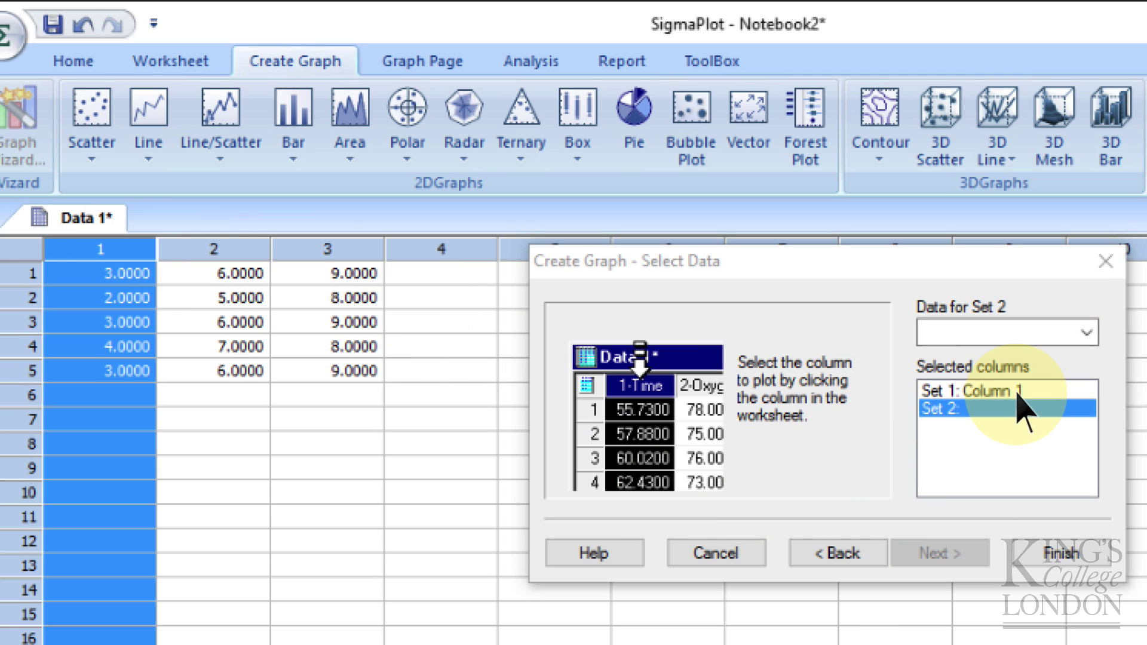
left_click(242, 251)
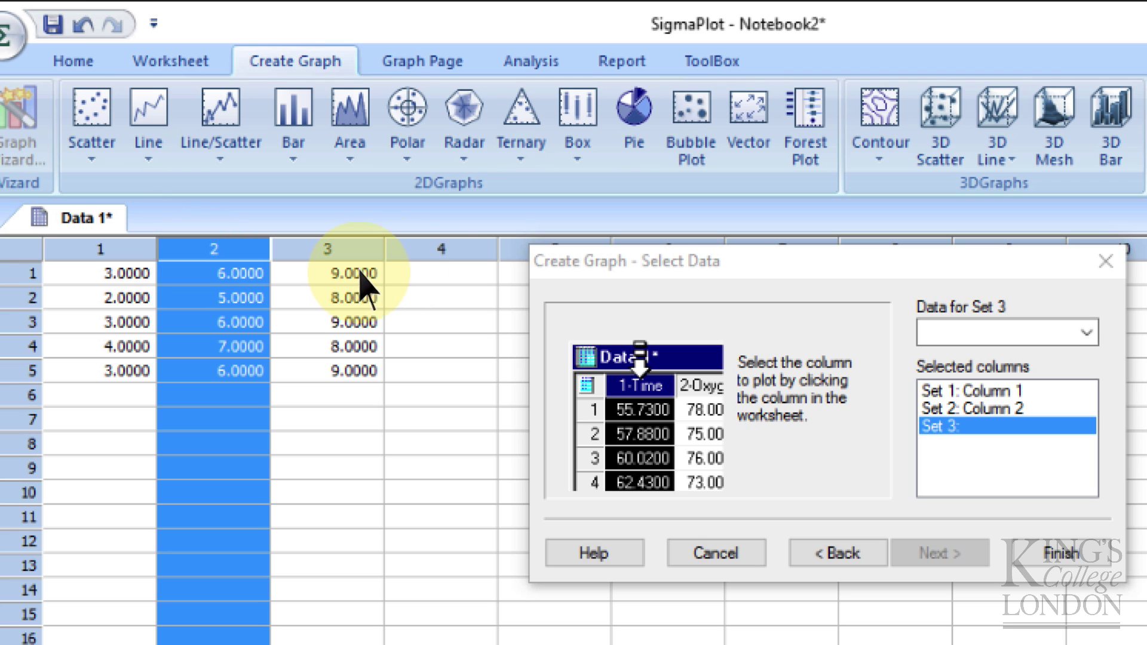
left_click(1087, 333)
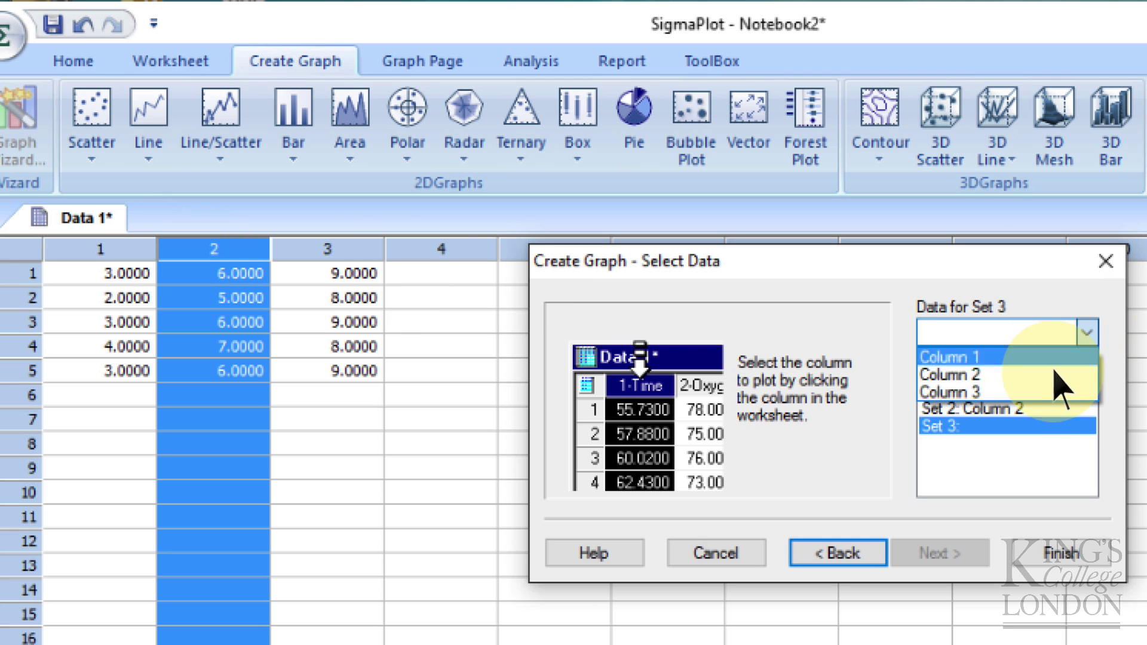
left_click(1037, 393)
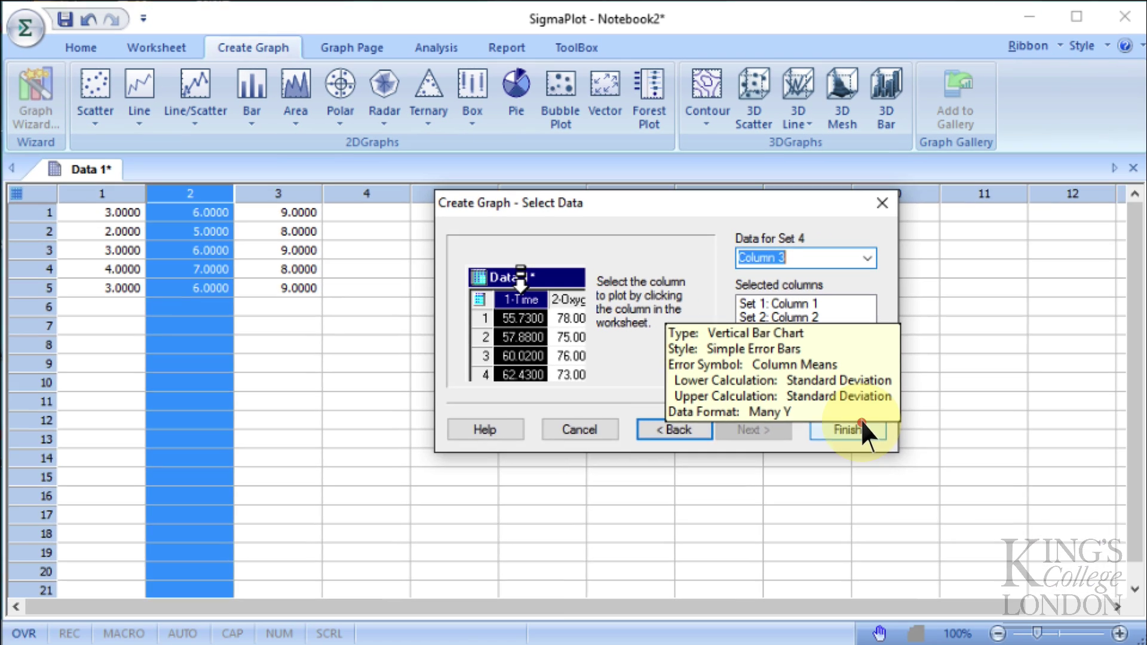
left_click(1075, 555)
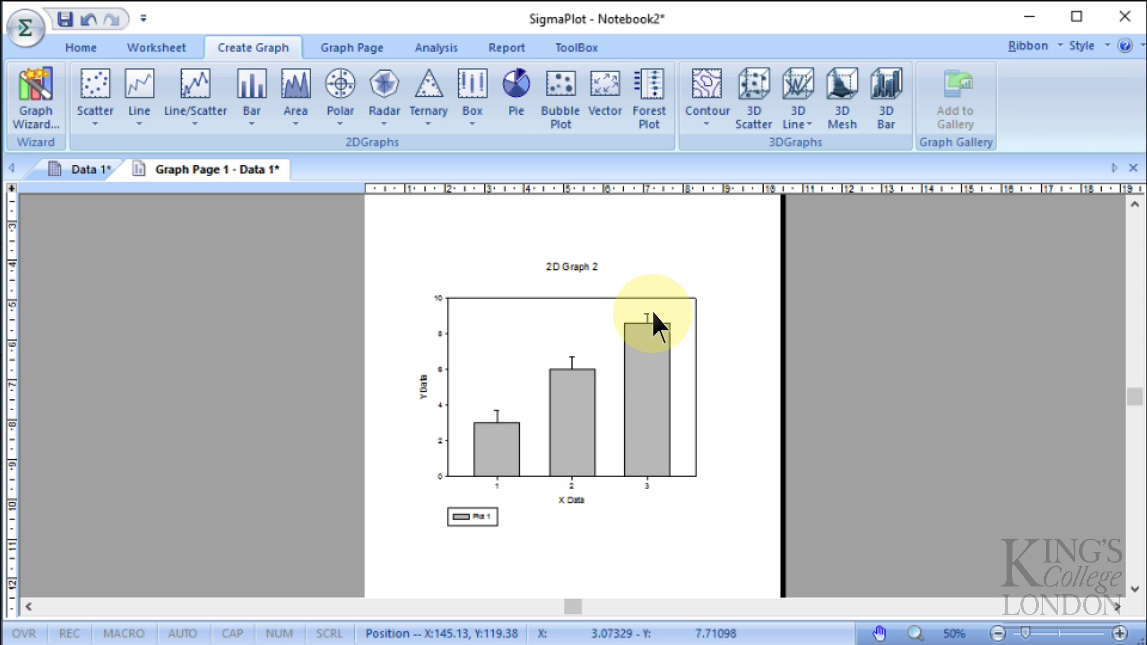
Set the error bar direction to 'Y both' in Graph Properties
mouse_move(642, 317)
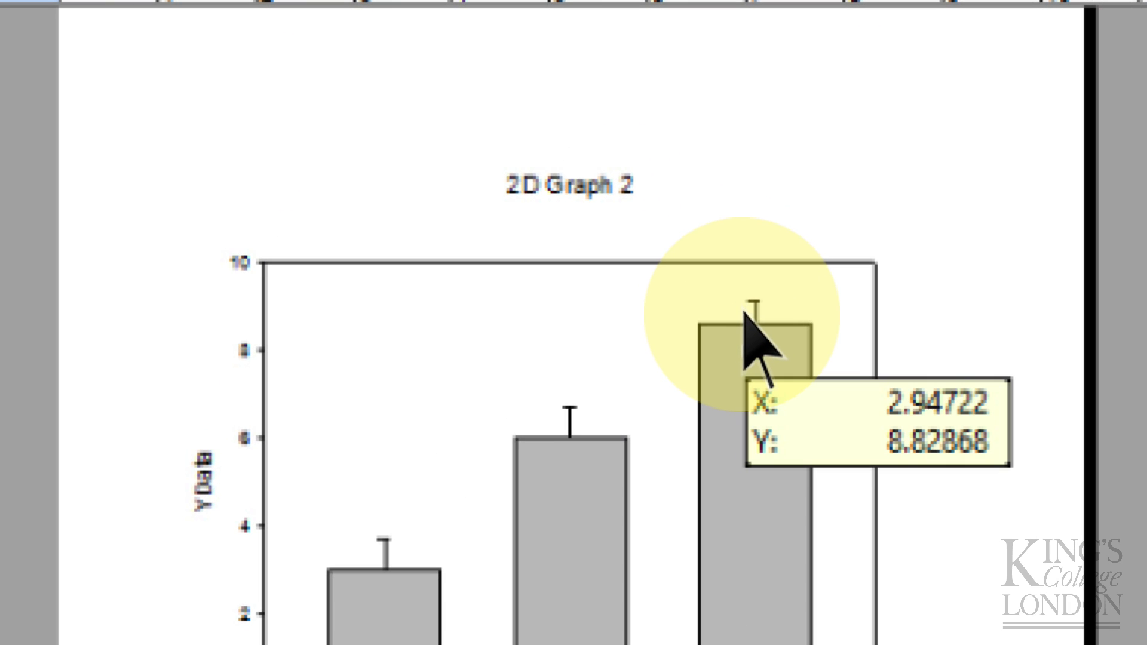
left_click(755, 314)
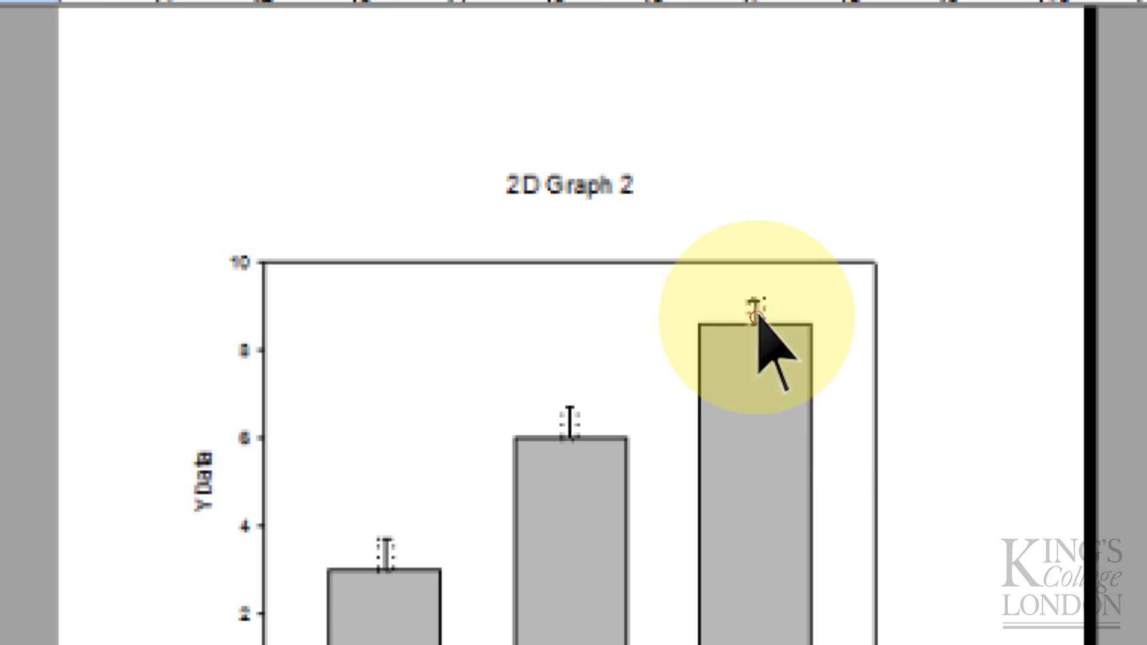
double_click(756, 315)
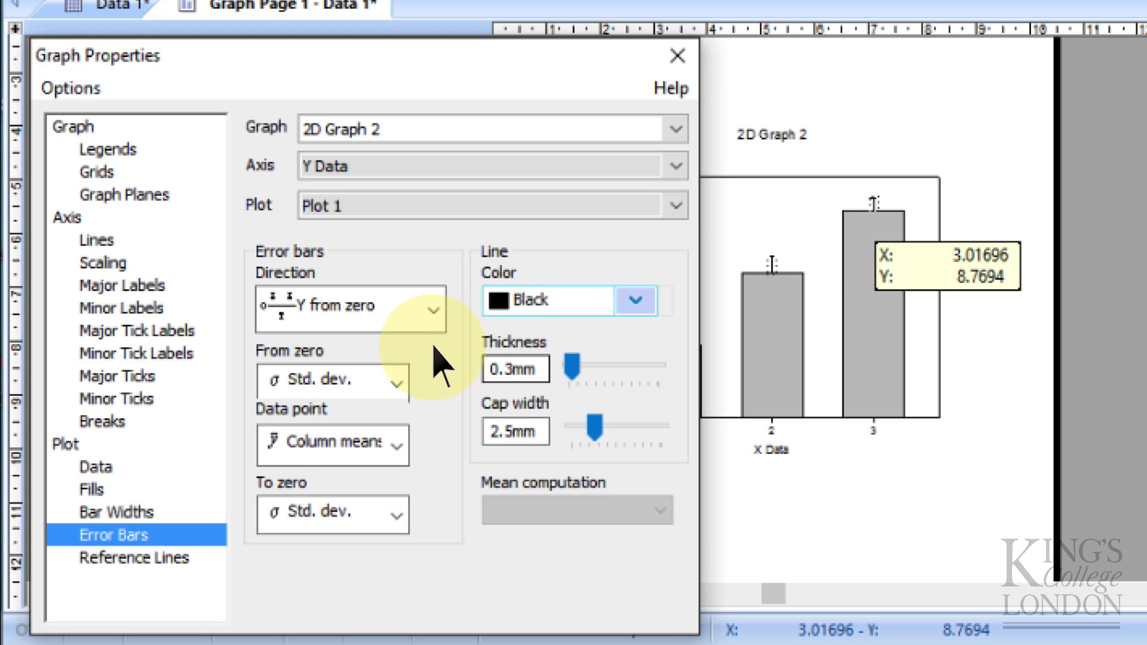
left_click(433, 309)
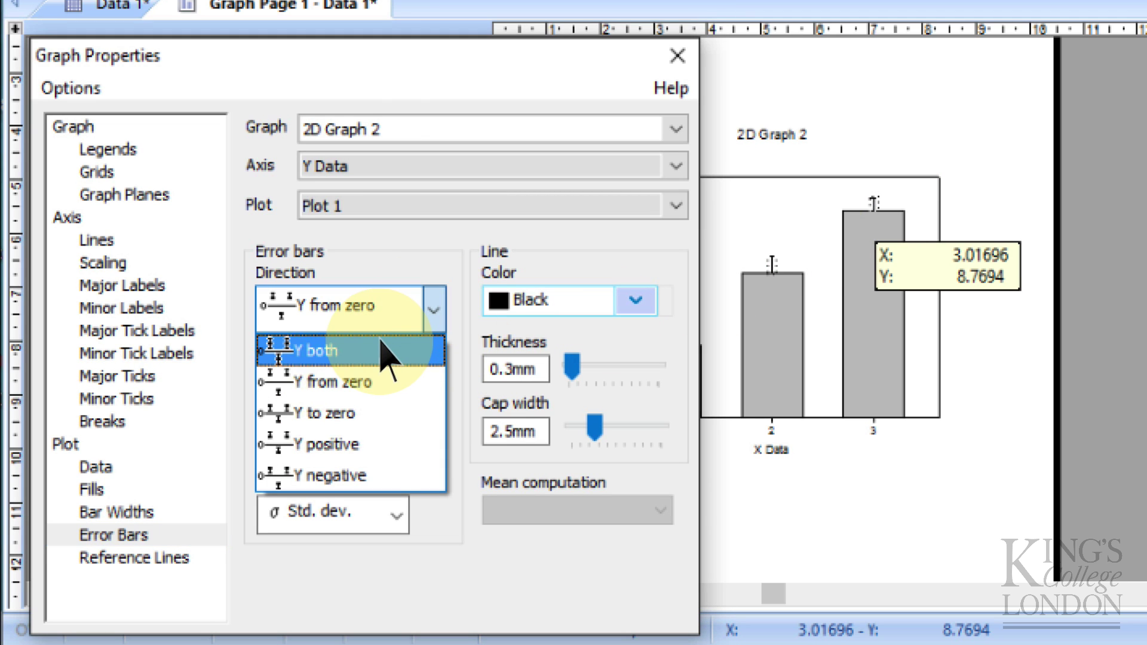
left_click(382, 349)
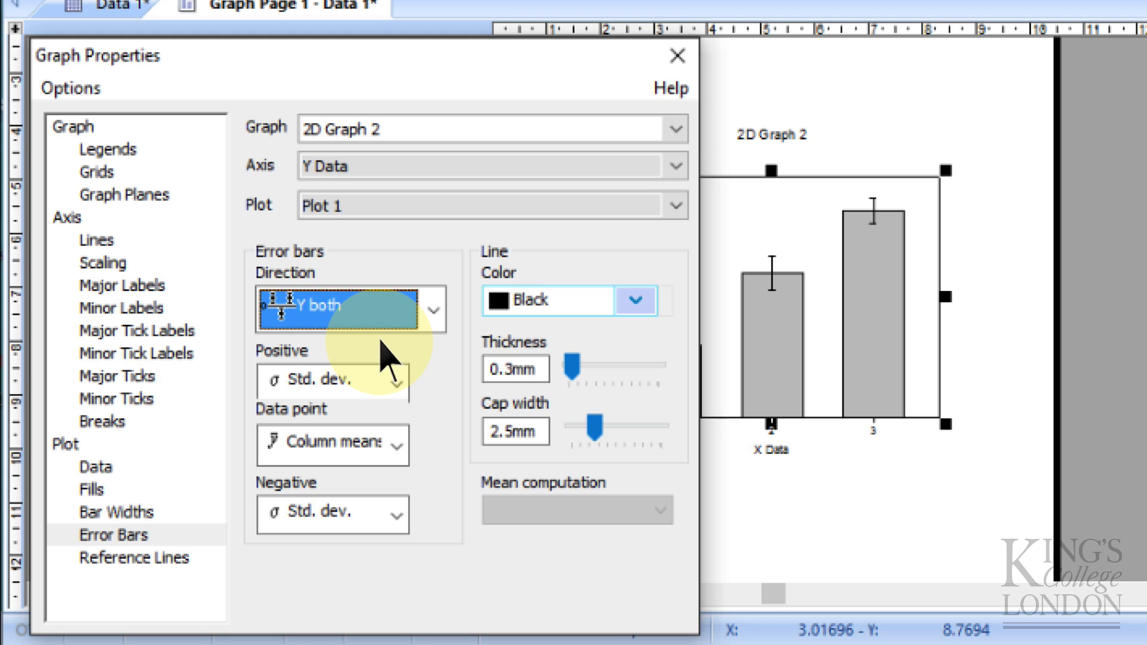
left_click(677, 56)
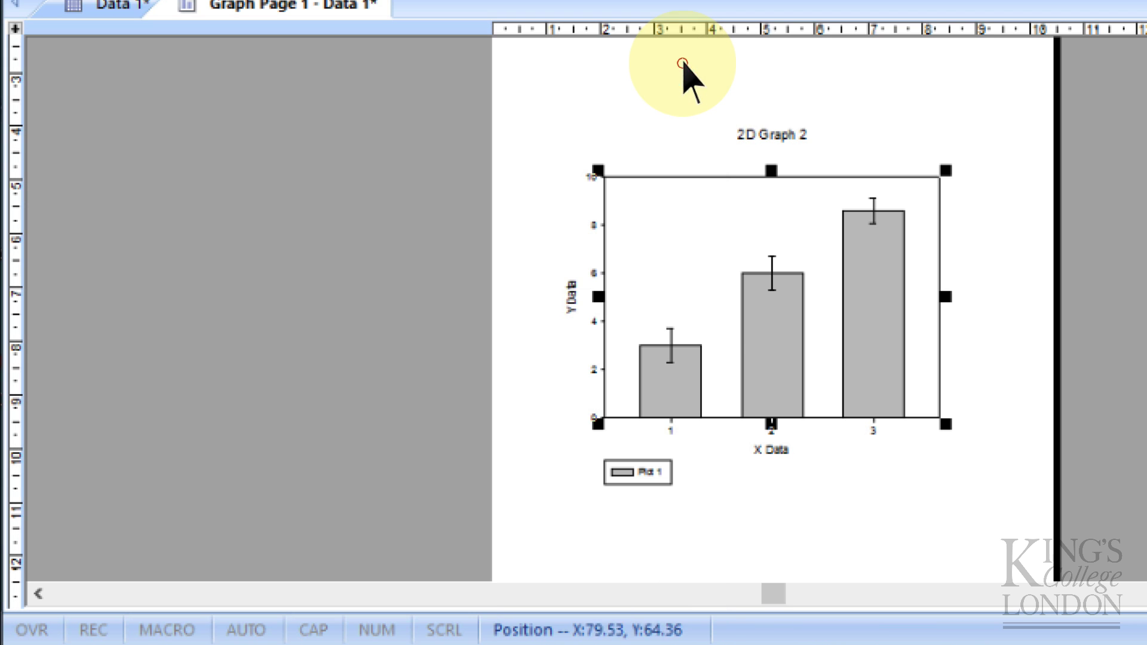
Select the bar graph's x-axis tick labels
left_click(952, 286)
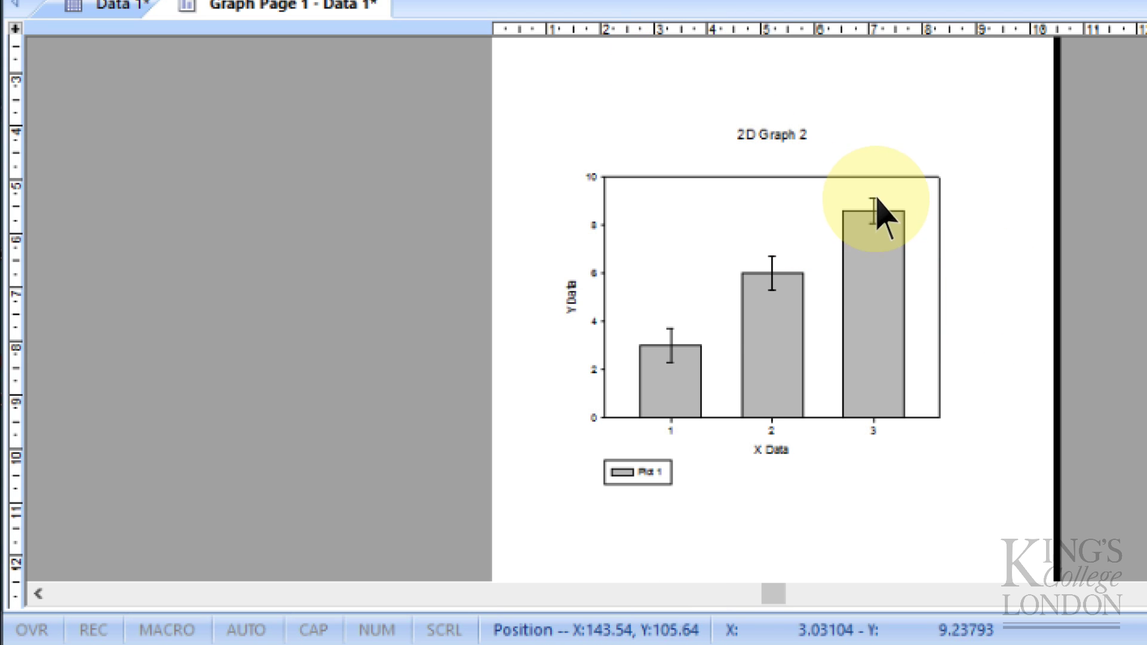
mouse_move(868, 226)
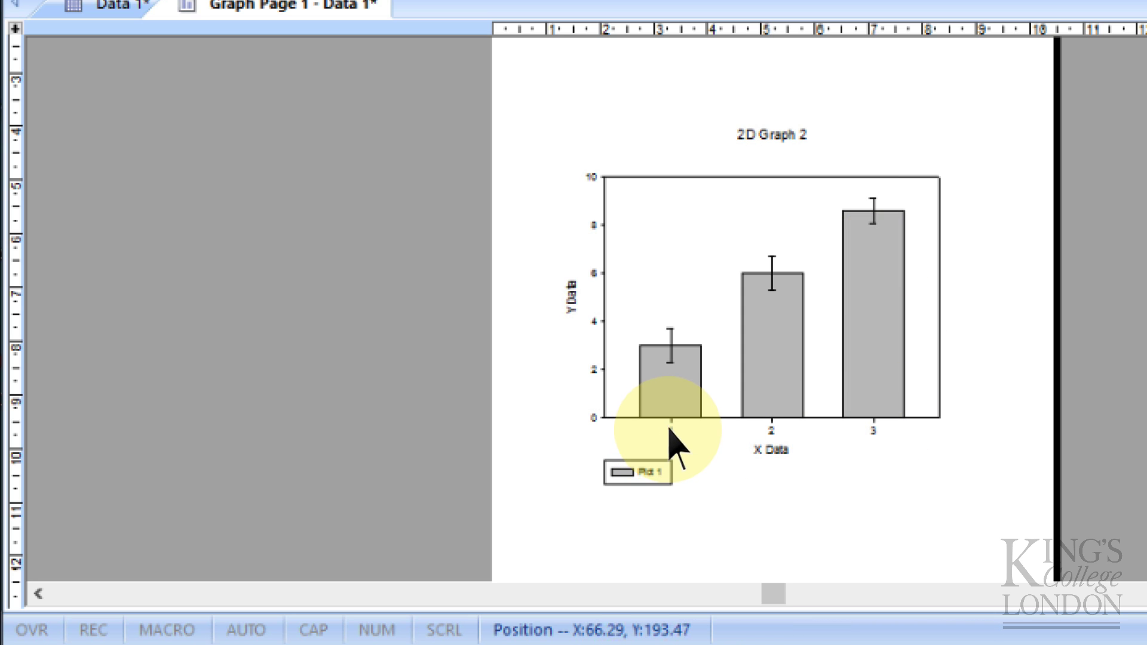
left_click(873, 430)
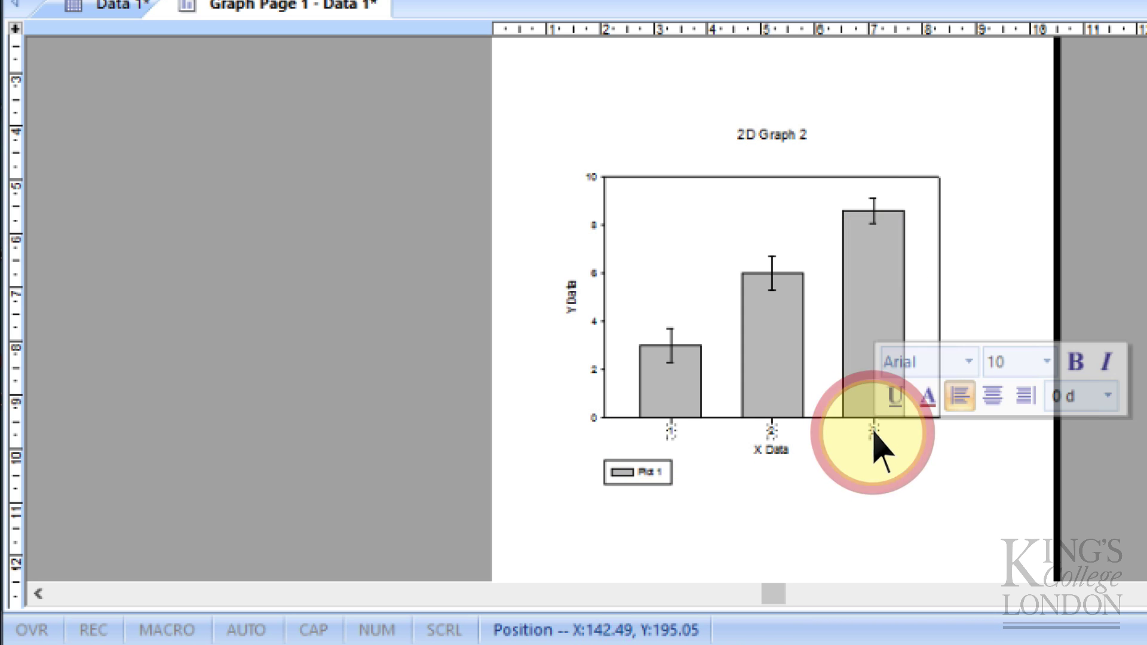
Change the x-axis tick labels to an Alpha Series reading A, B, C
double_click(873, 430)
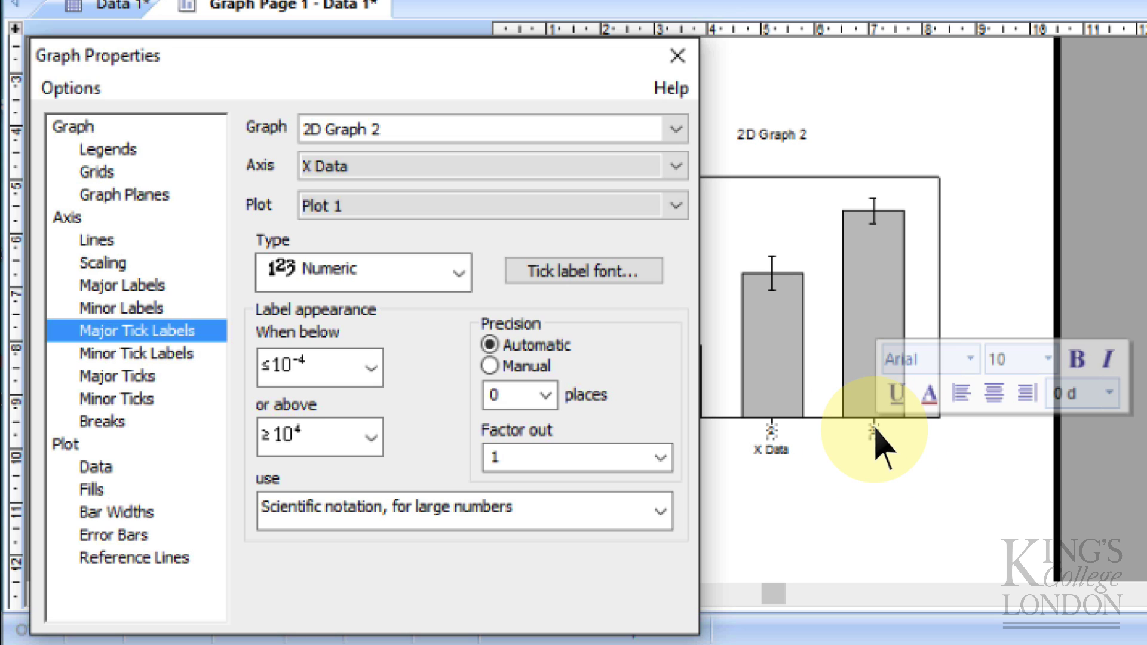
left_click(457, 273)
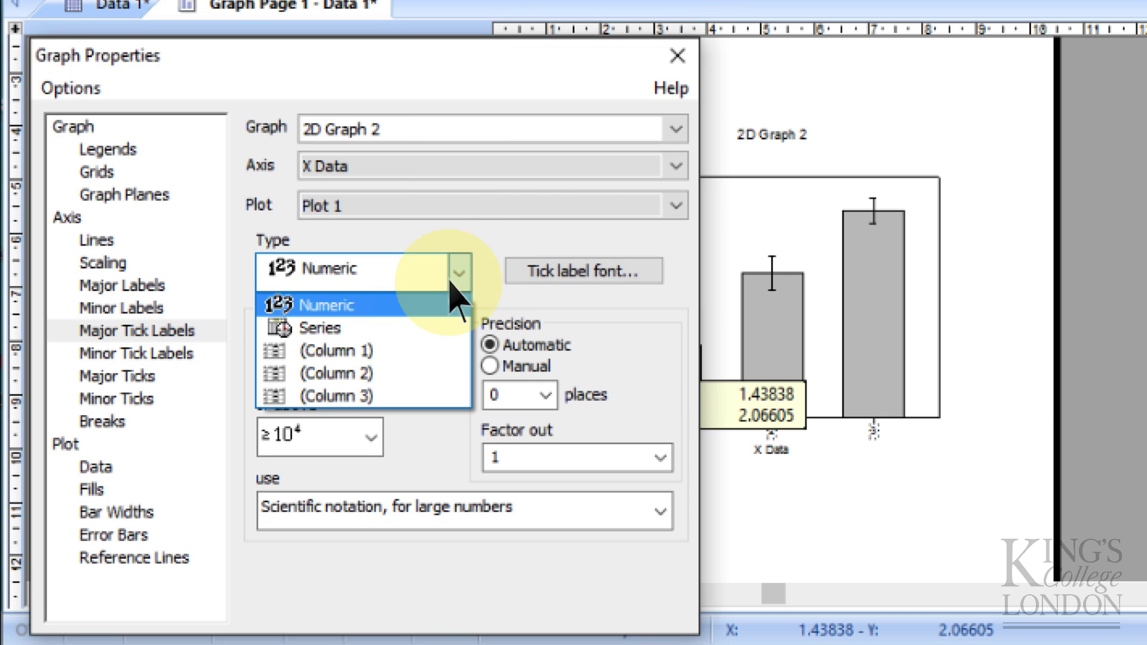
left_click(431, 328)
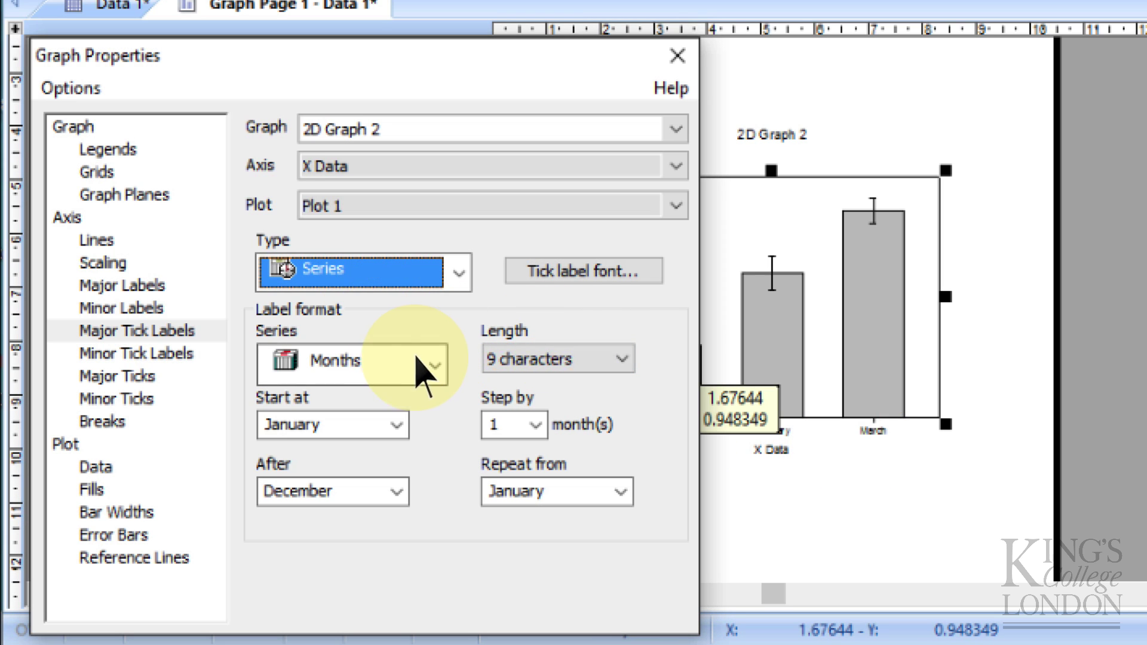
left_click(425, 363)
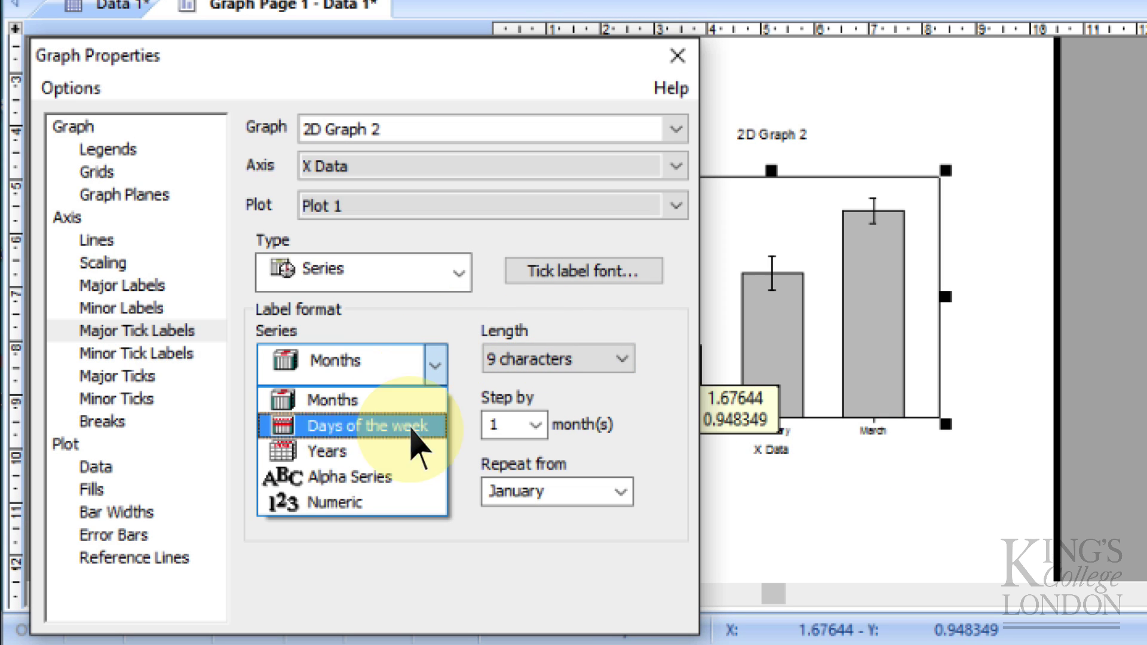
left_click(399, 478)
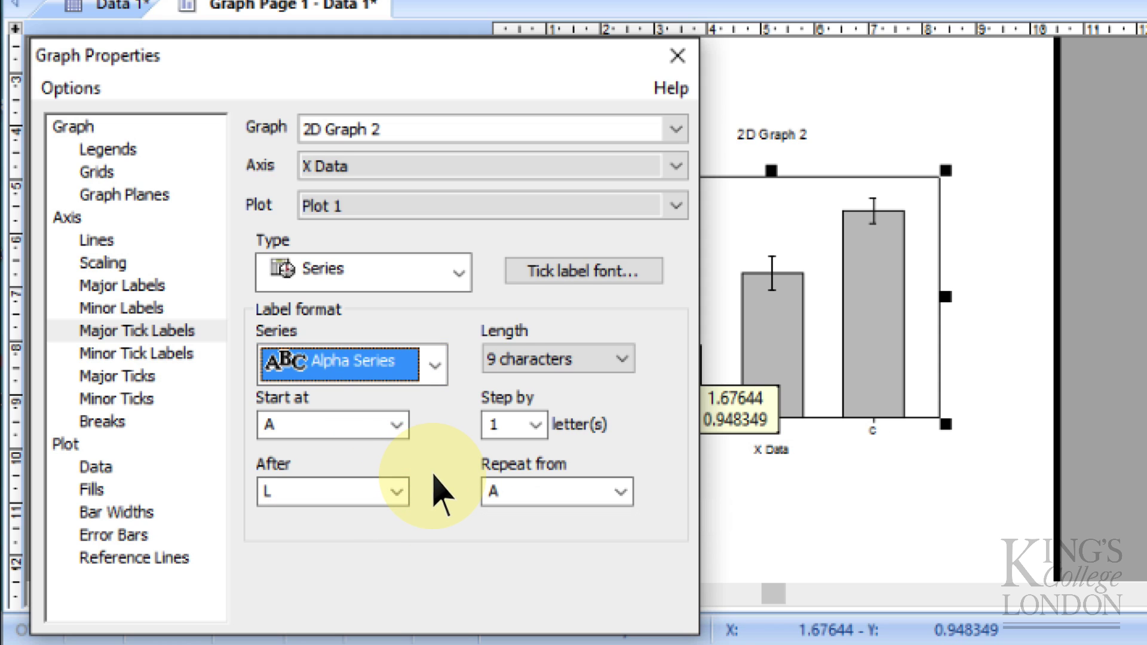
left_click(459, 270)
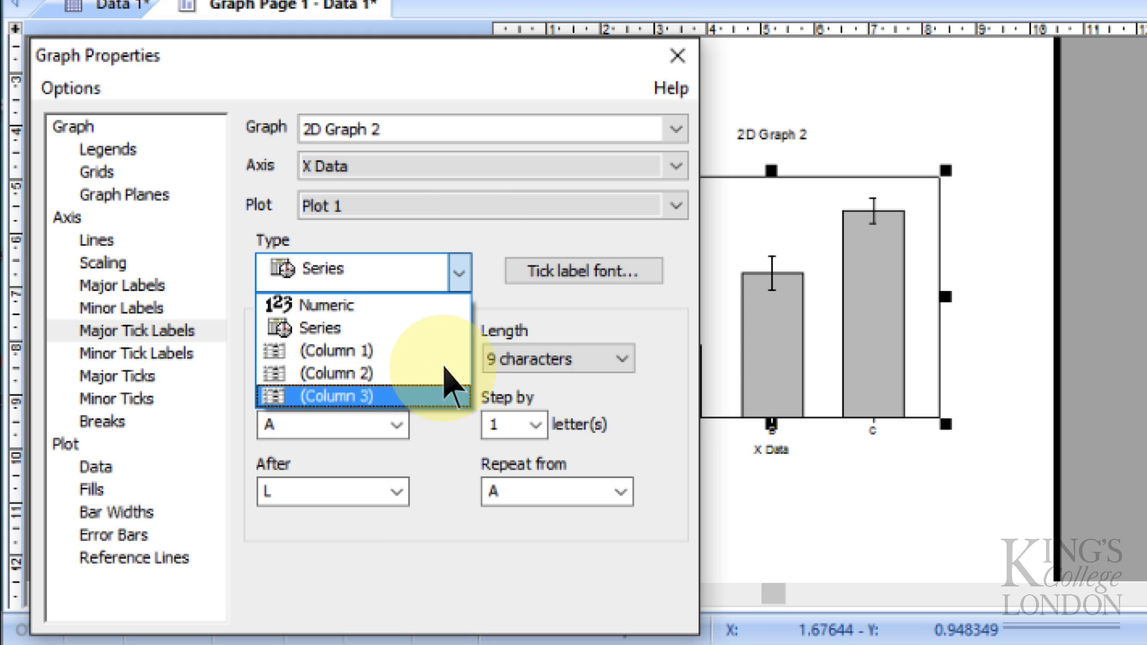
left_click(569, 302)
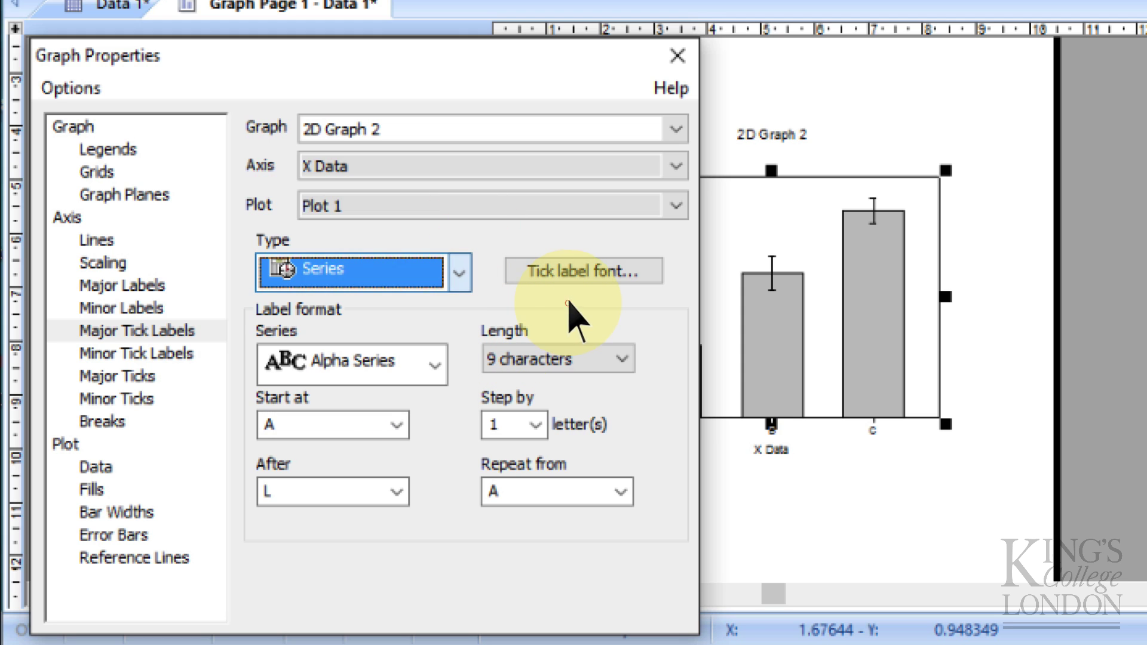
left_click(678, 60)
On the Data 1 worksheet, enter Group A, Group B and Control in column 5, rows 1–3
left_click(113, 5)
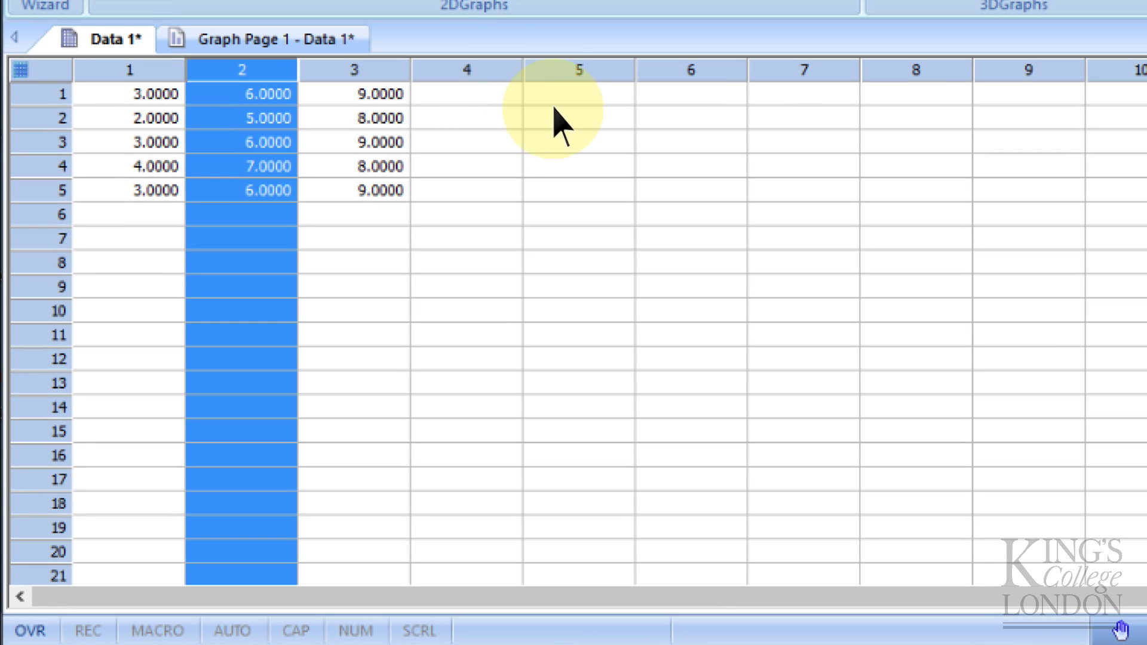
left_click(550, 94)
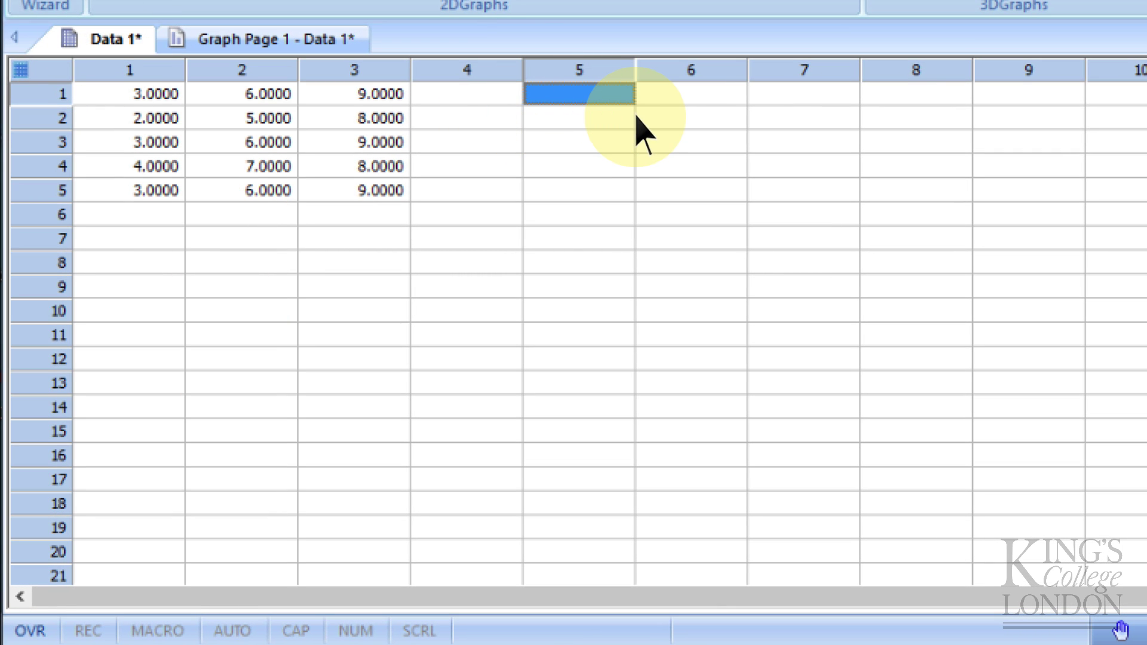
type("Group A")
key("Return")
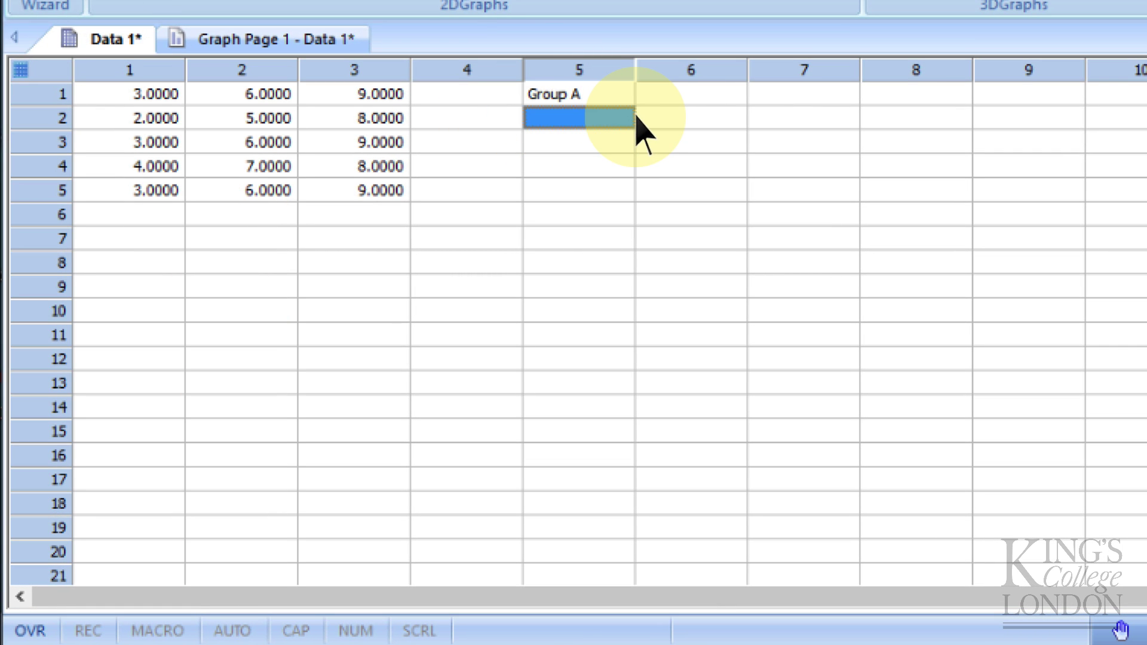
type("Group B")
key("Return")
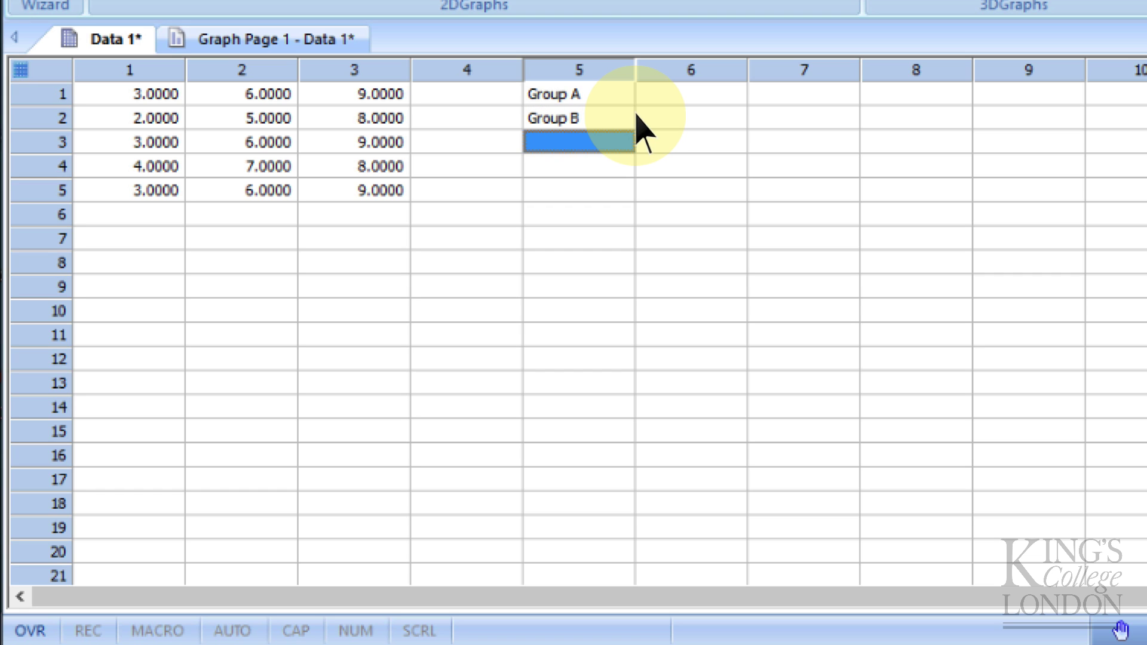
type("Control")
key("Return")
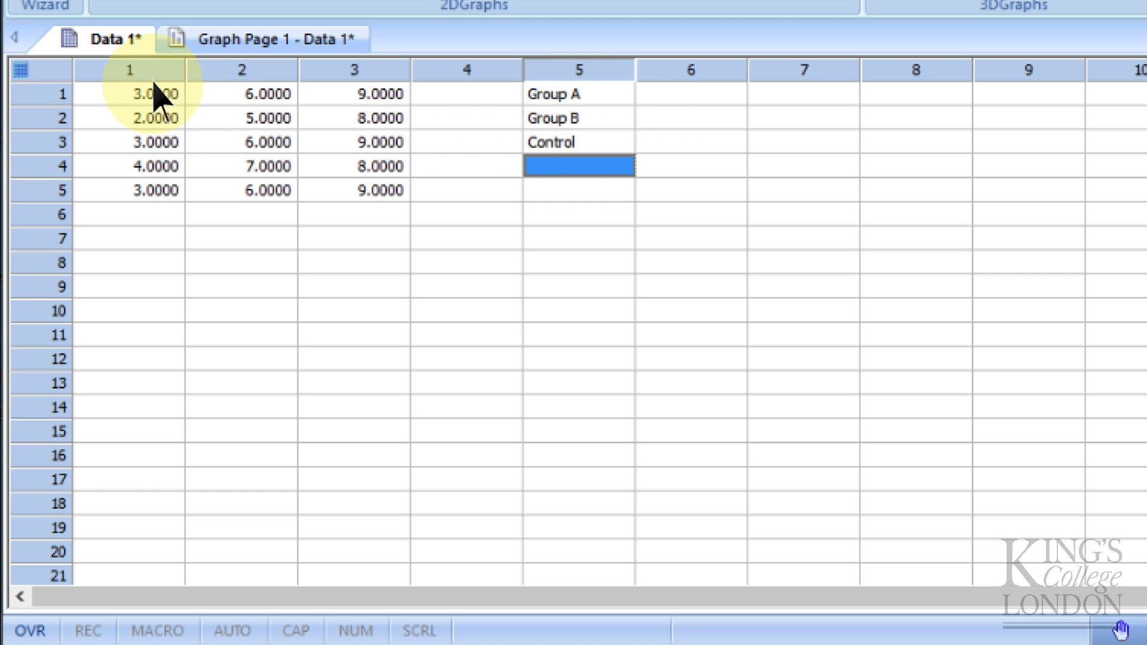
Set the x-axis Major Tick Labels type to Column 5 to show the group names
left_click(300, 46)
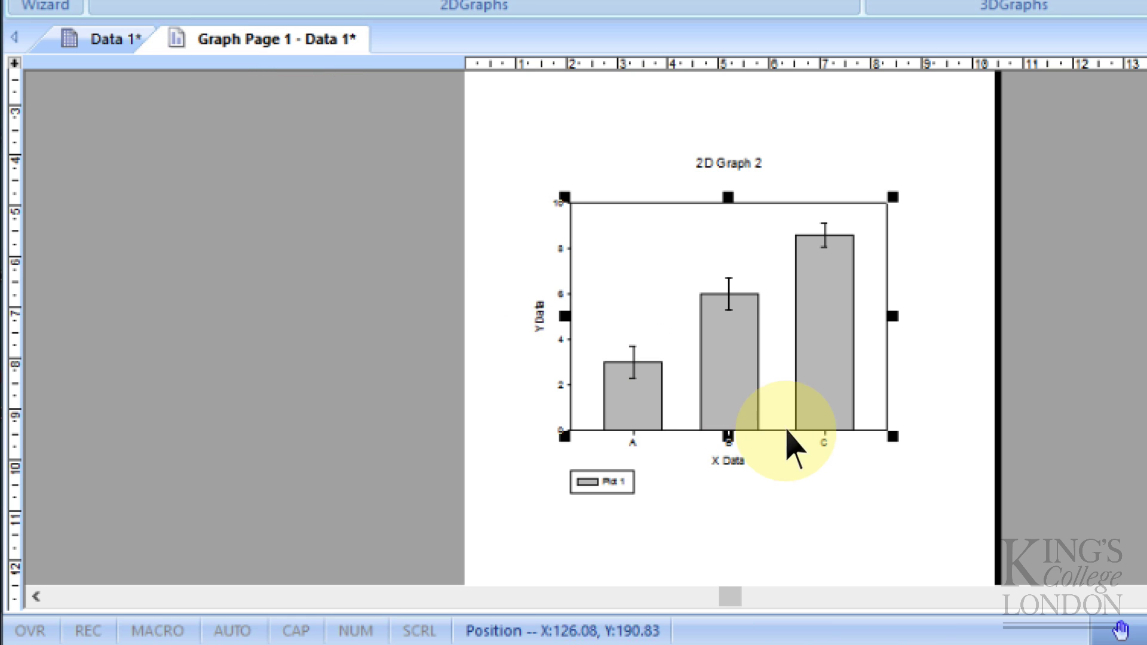
double_click(825, 442)
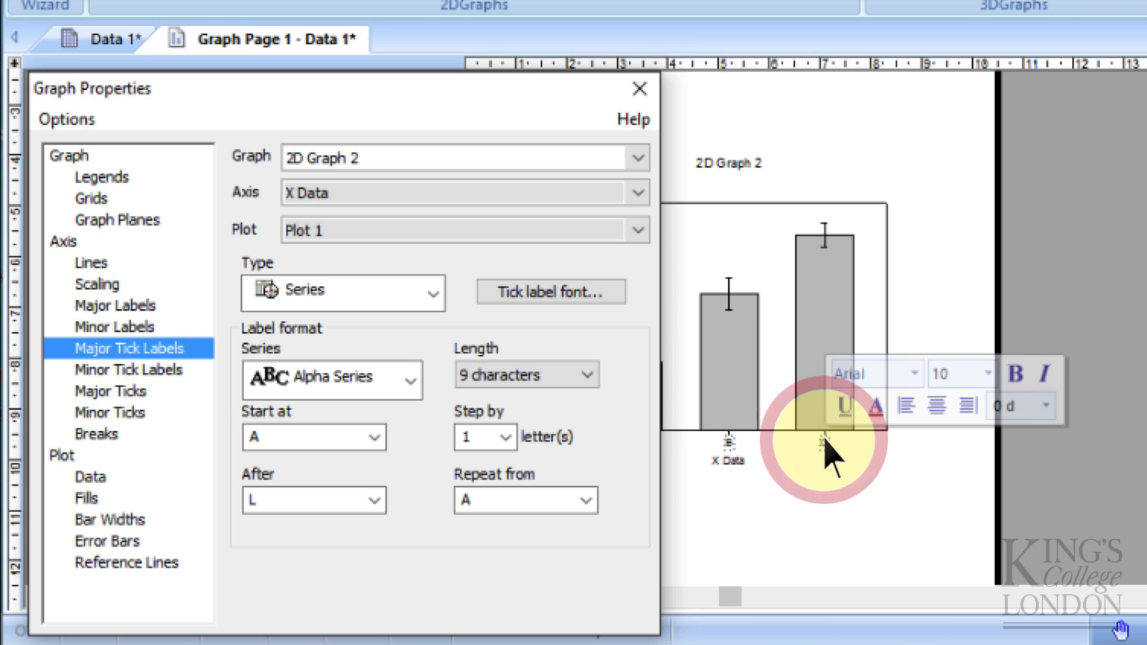
left_click(433, 293)
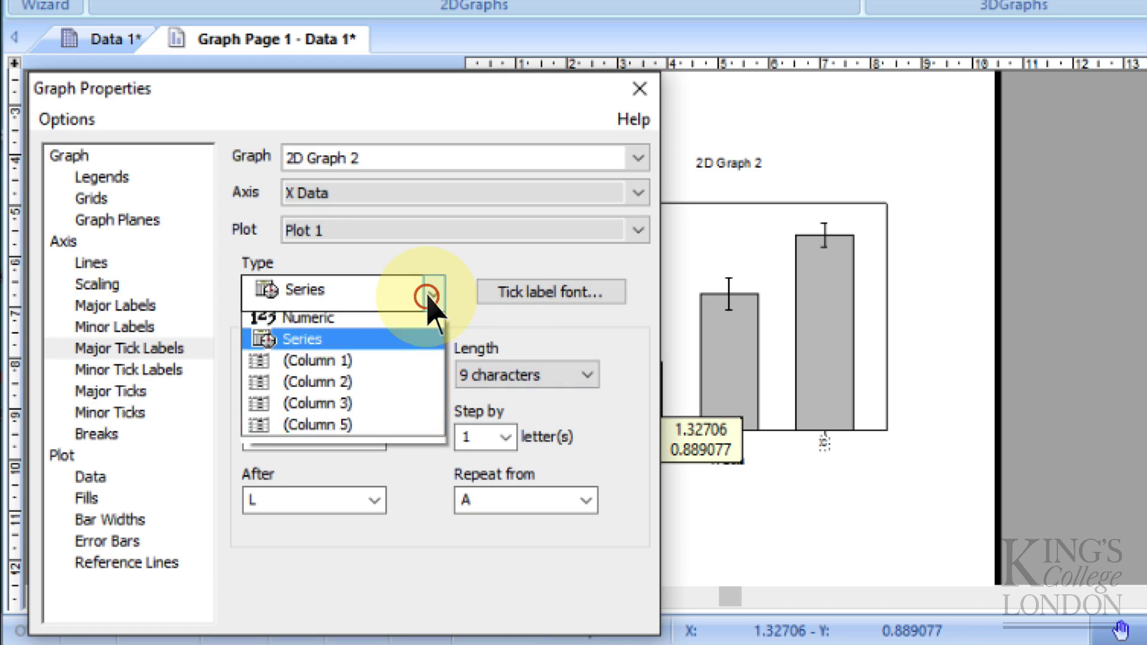
left_click(384, 429)
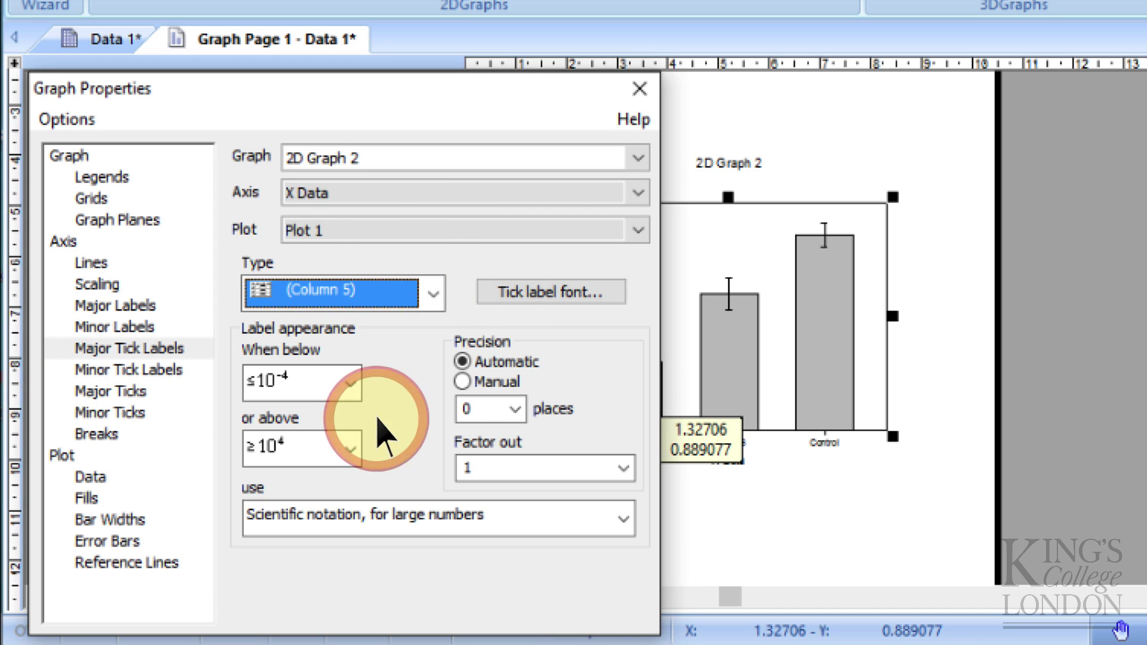
left_click(639, 94)
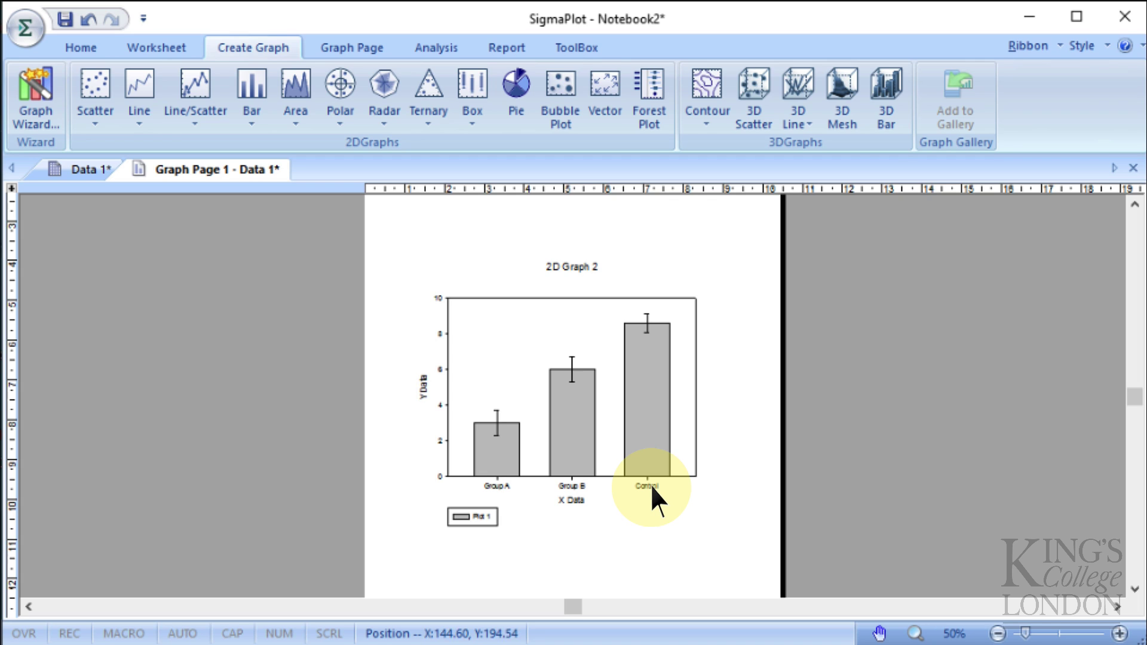
Hide the Plot 1 legend on the bar graph
left_click(490, 515)
left_click(478, 516)
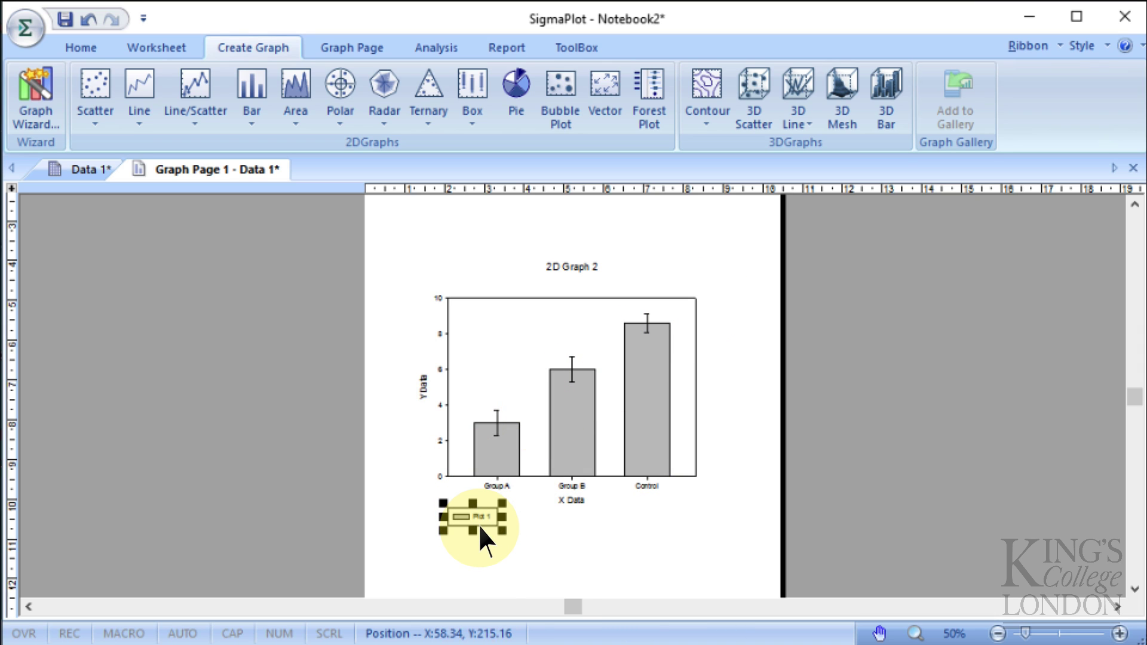
right_click(486, 522)
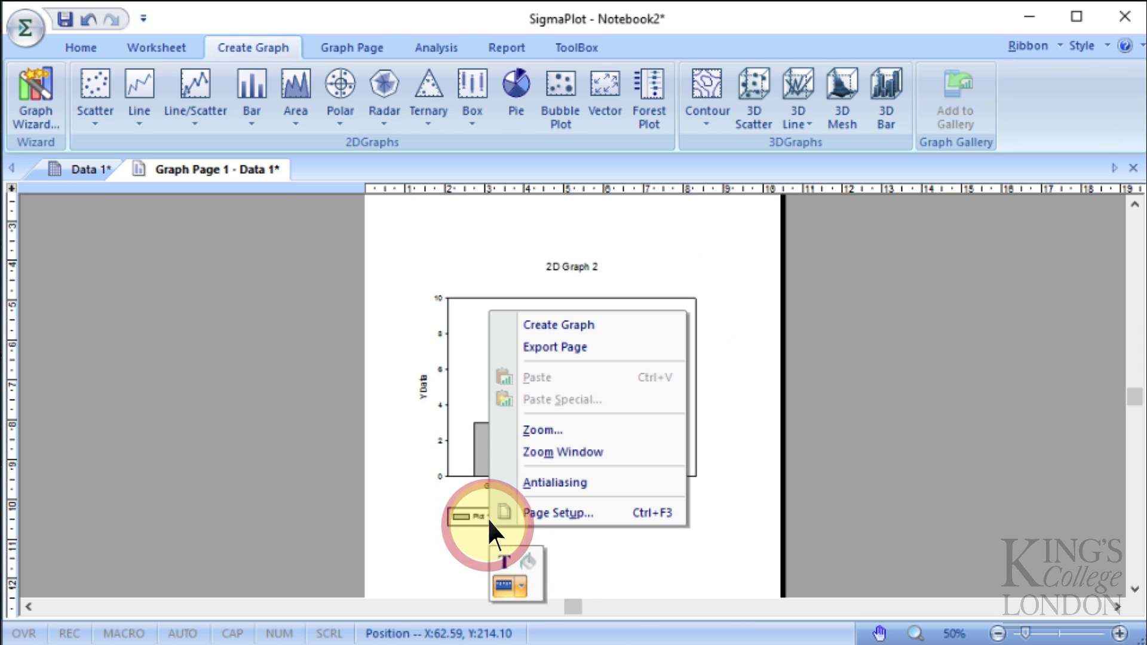
right_click(473, 516)
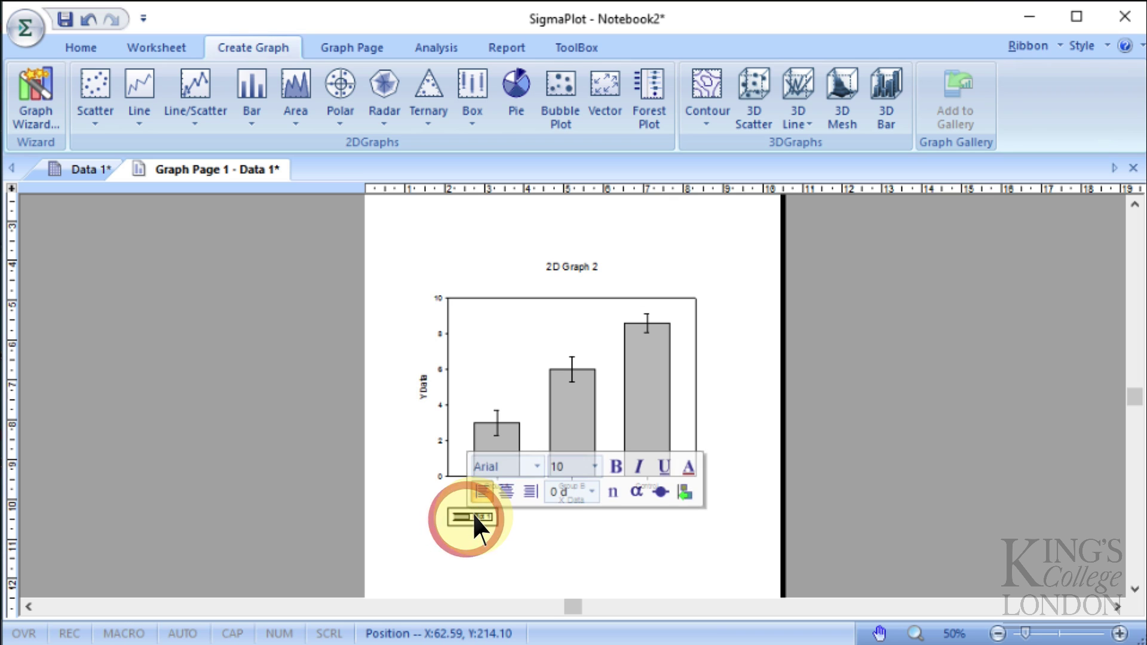
left_click(532, 581)
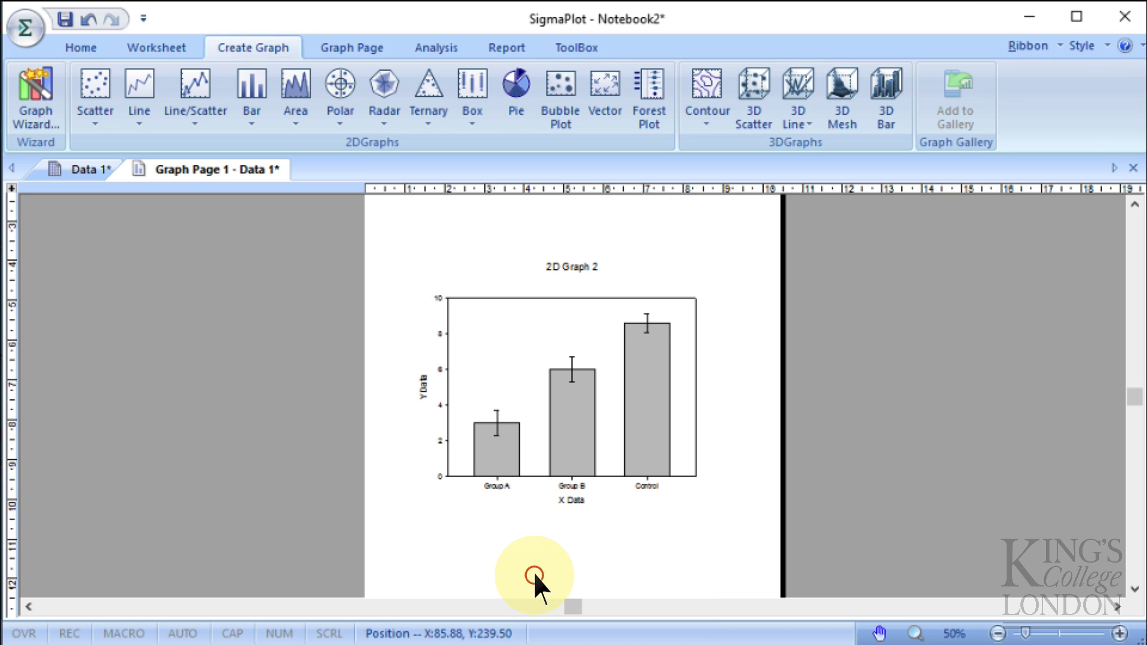
Delete the '2D Graph 2' title above the graph
left_click(572, 265)
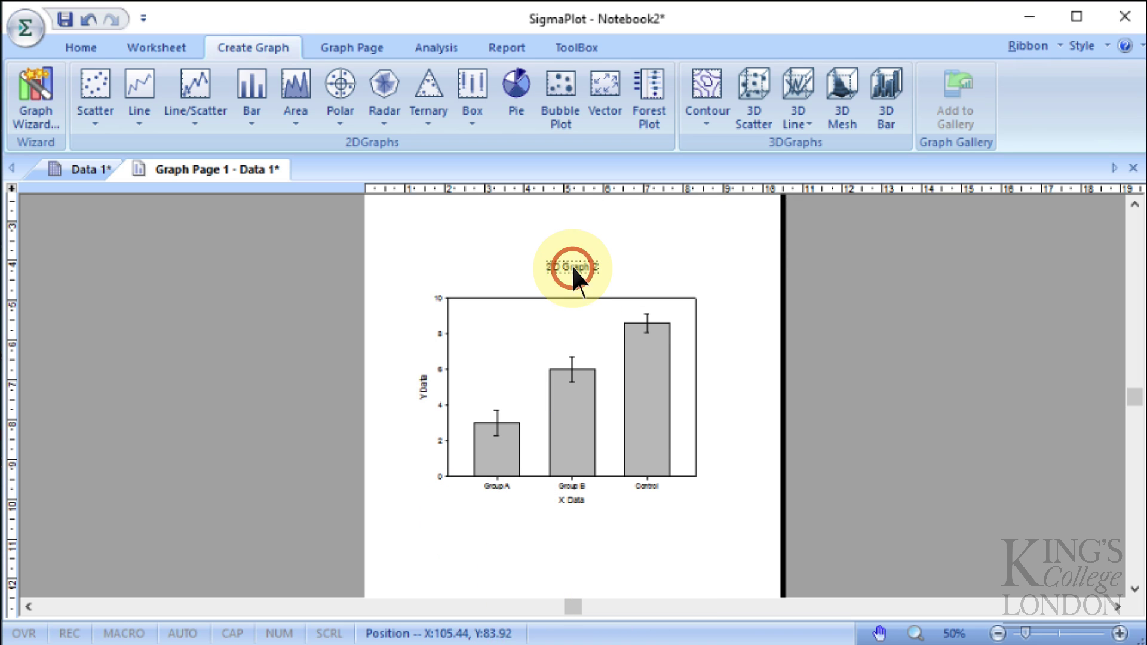
right_click(572, 265)
left_click(648, 377)
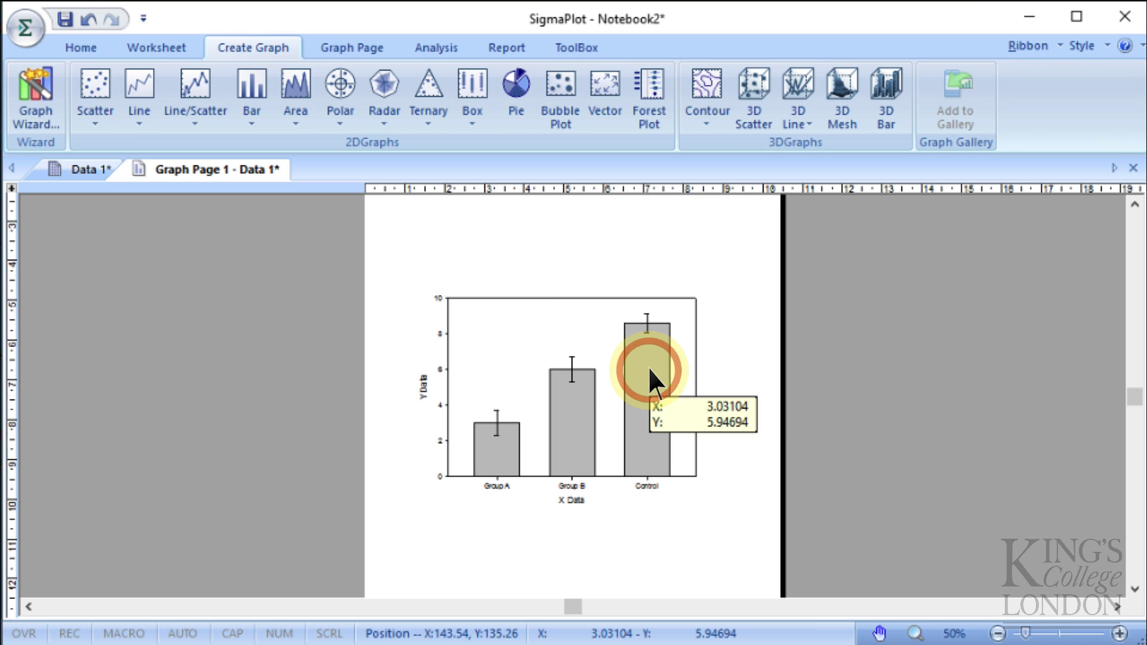
Retitle the y-axis 'Measurement (Units)'
double_click(422, 388)
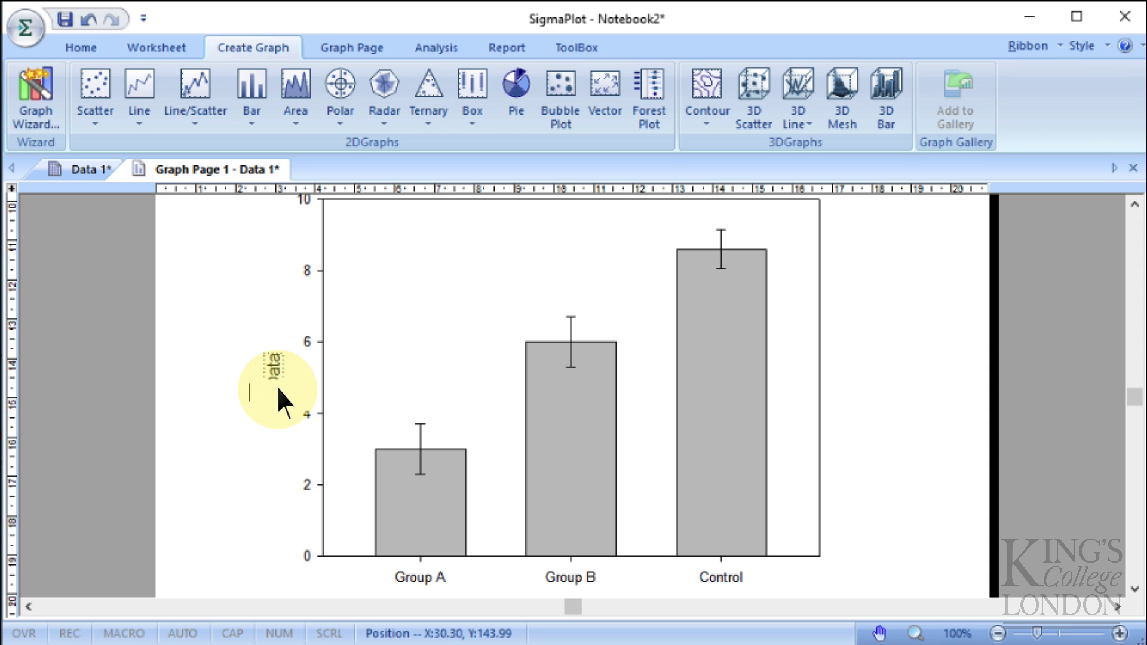
type("Measurement ")
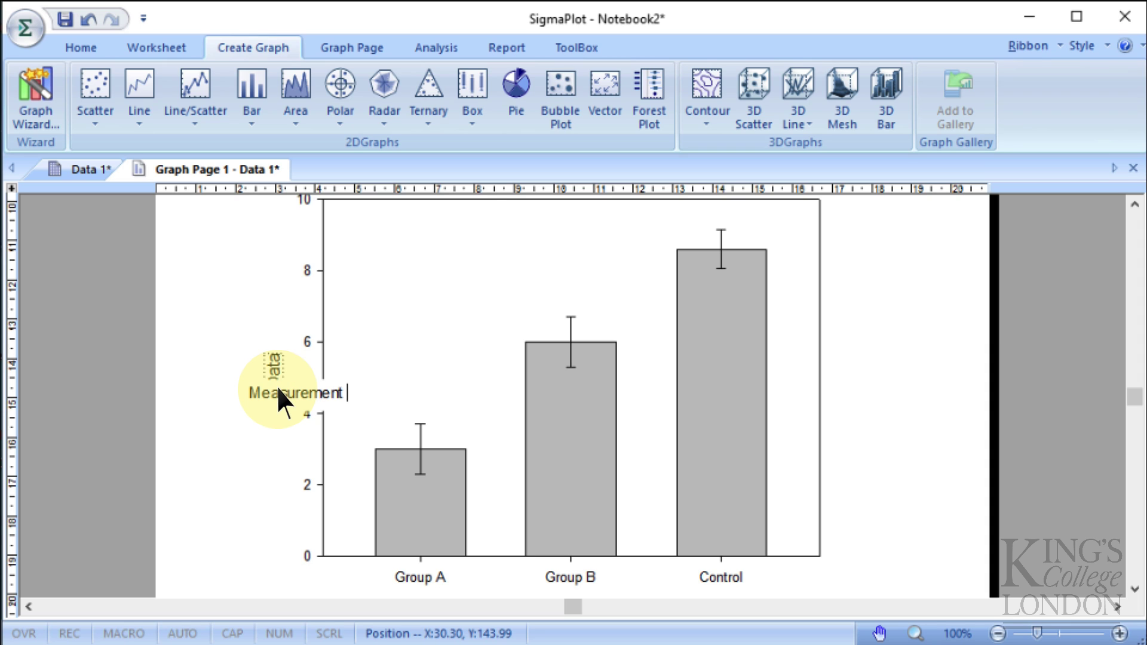
type("(Units)")
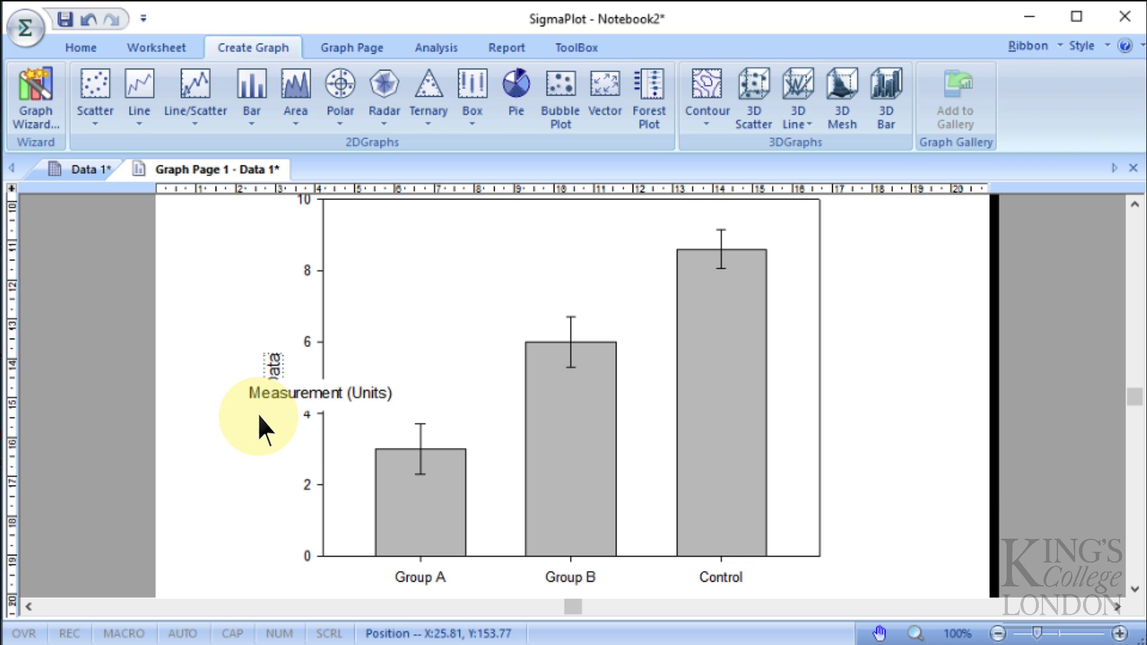
left_click(863, 489)
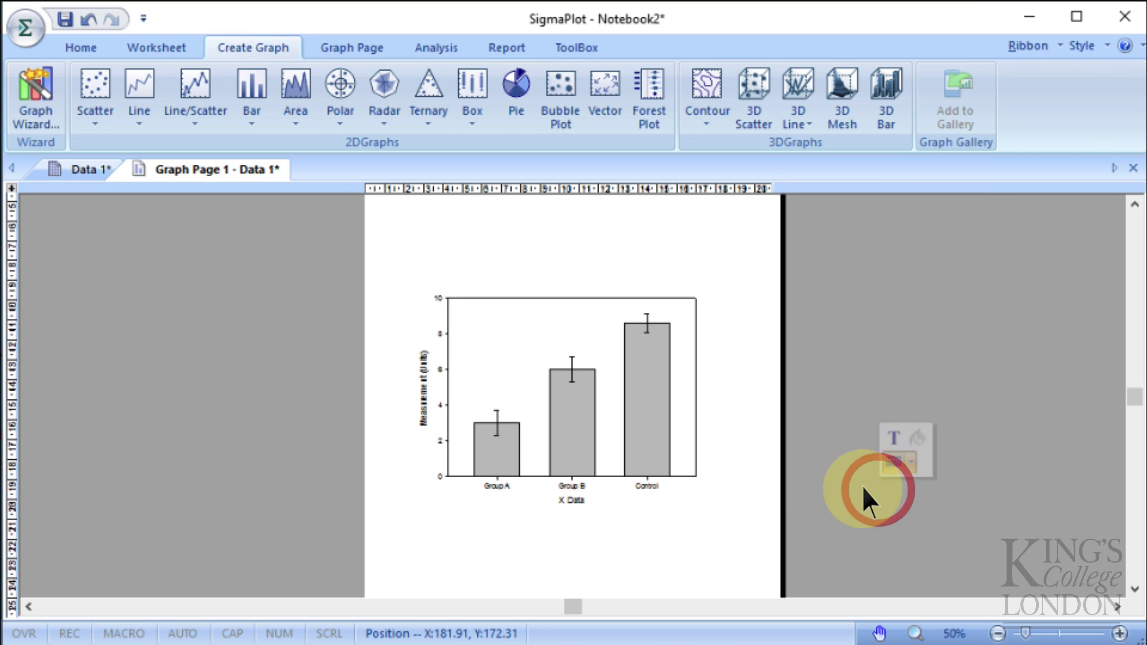
Retitle the x-axis 'Groups' and deselect the title
double_click(572, 500)
type("Groups")
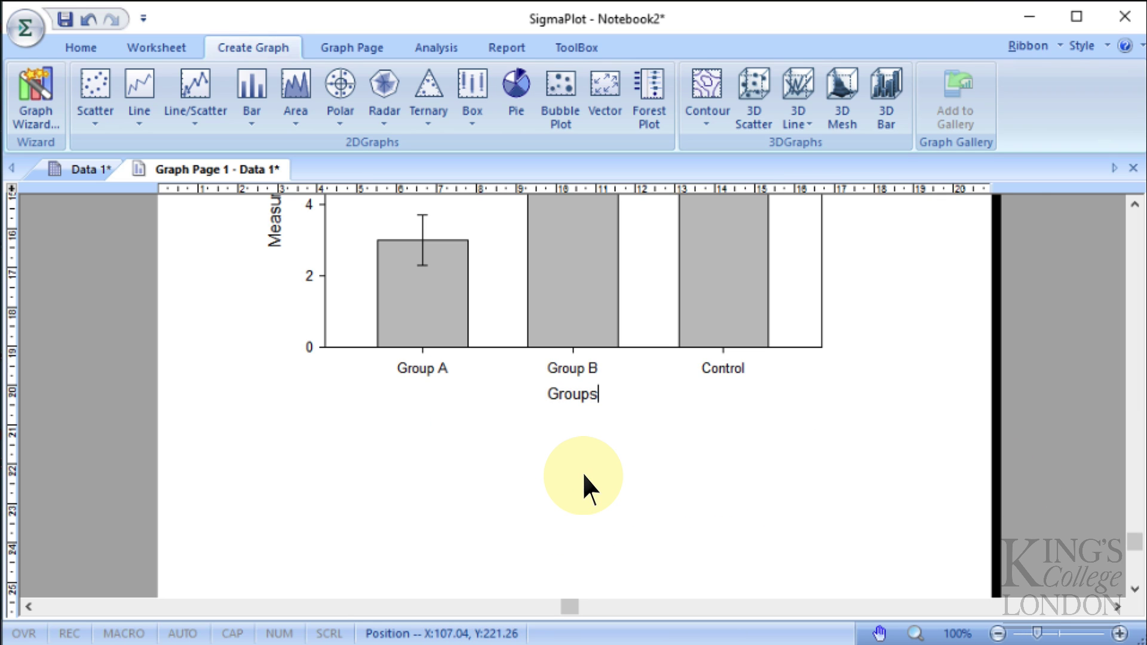
key("Return")
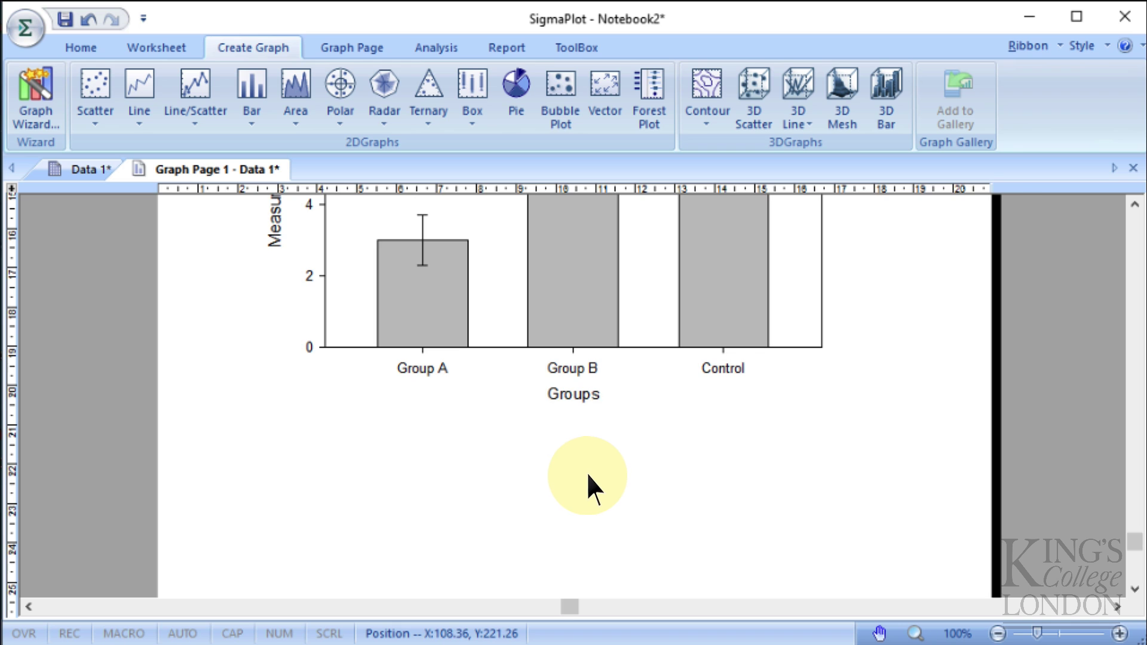
left_click(584, 472)
left_click(729, 501)
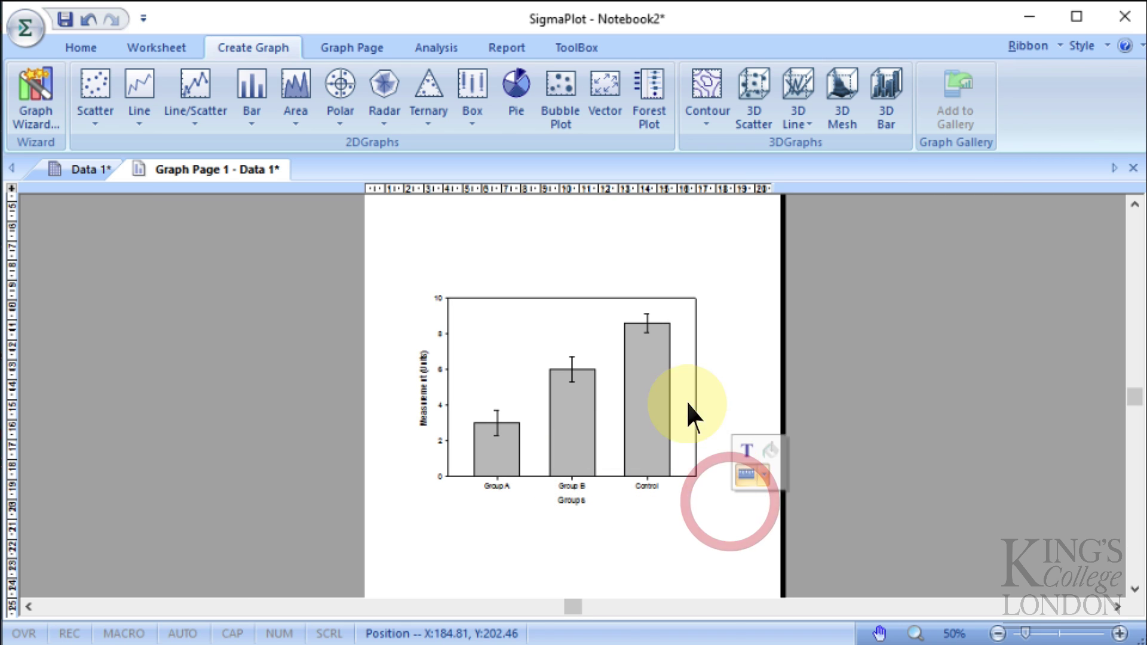
Hide the top axis line and the right axis line of the bar graph
left_click(593, 297)
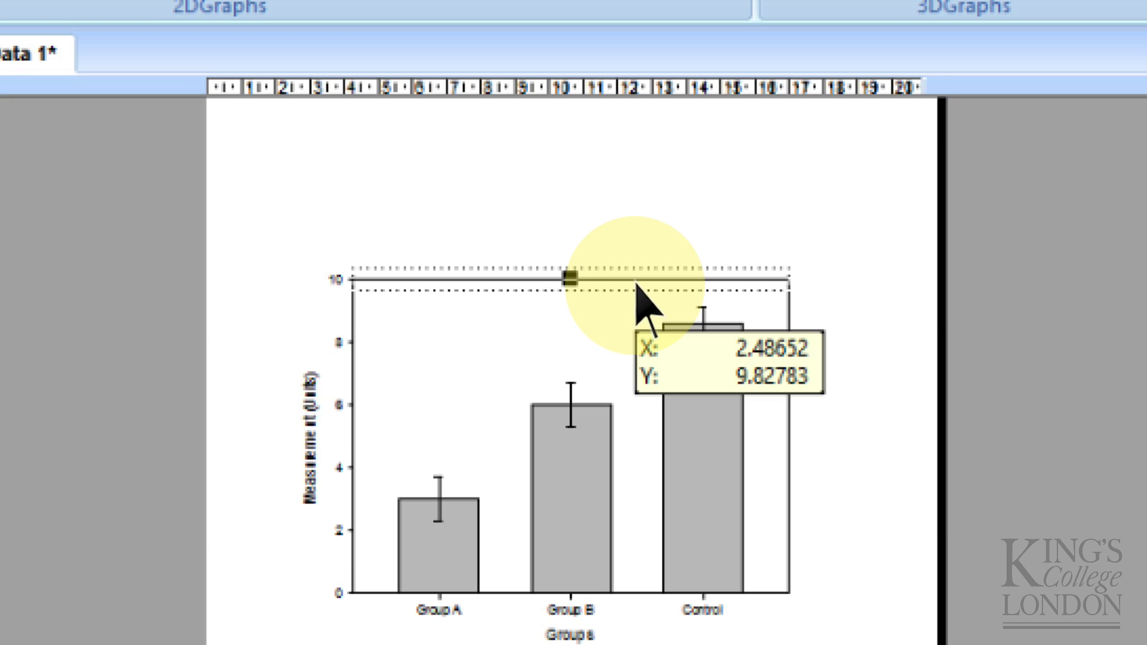
right_click(635, 285)
left_click(668, 305)
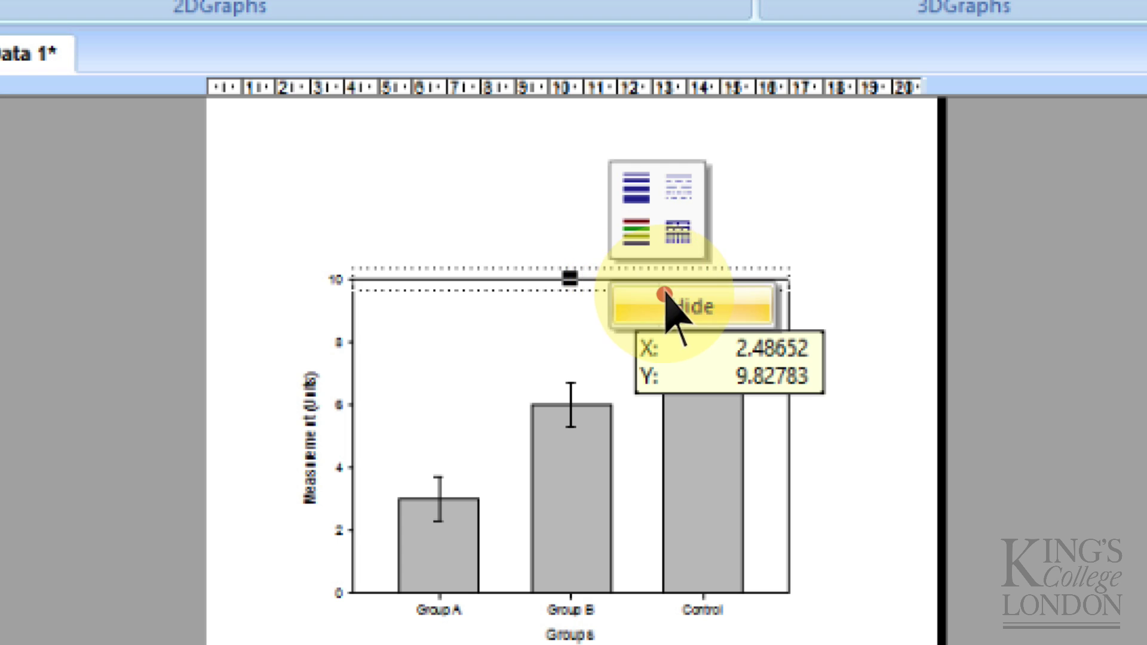
left_click(787, 413)
right_click(787, 404)
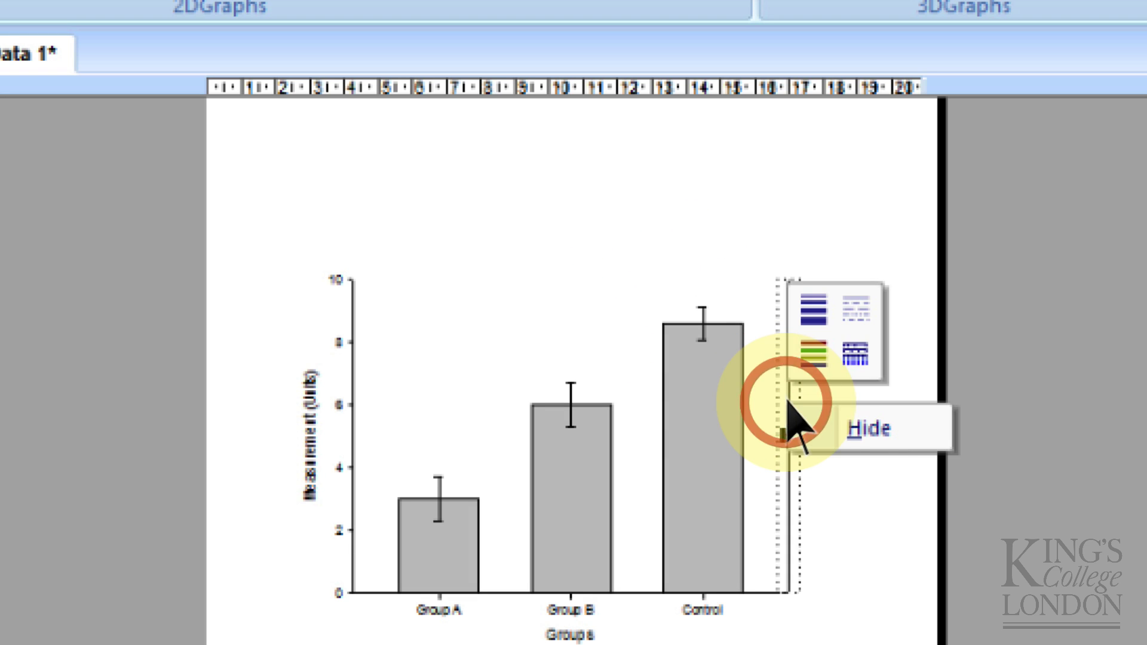
left_click(854, 427)
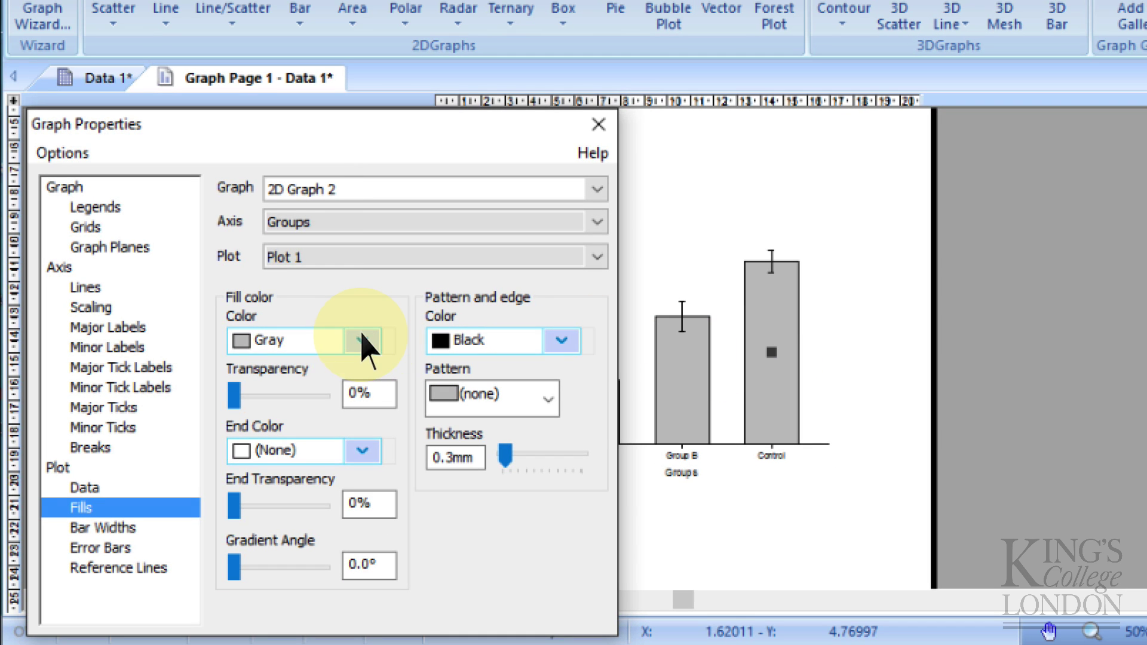
Set the bar fill colour to a custom White
left_click(362, 342)
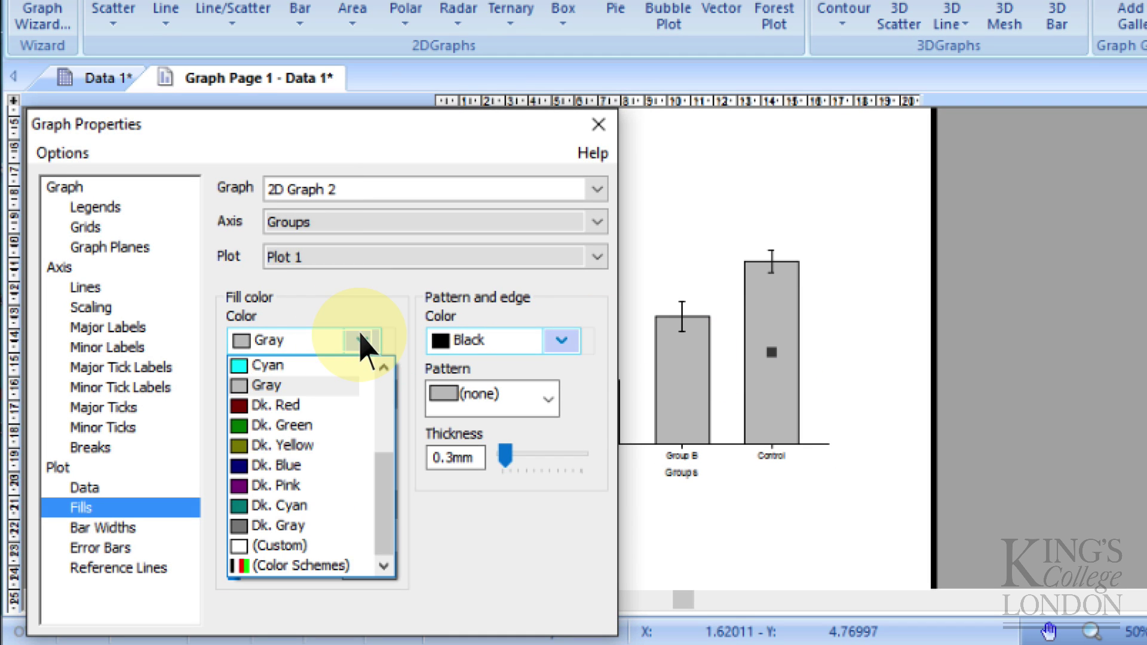
left_click(308, 546)
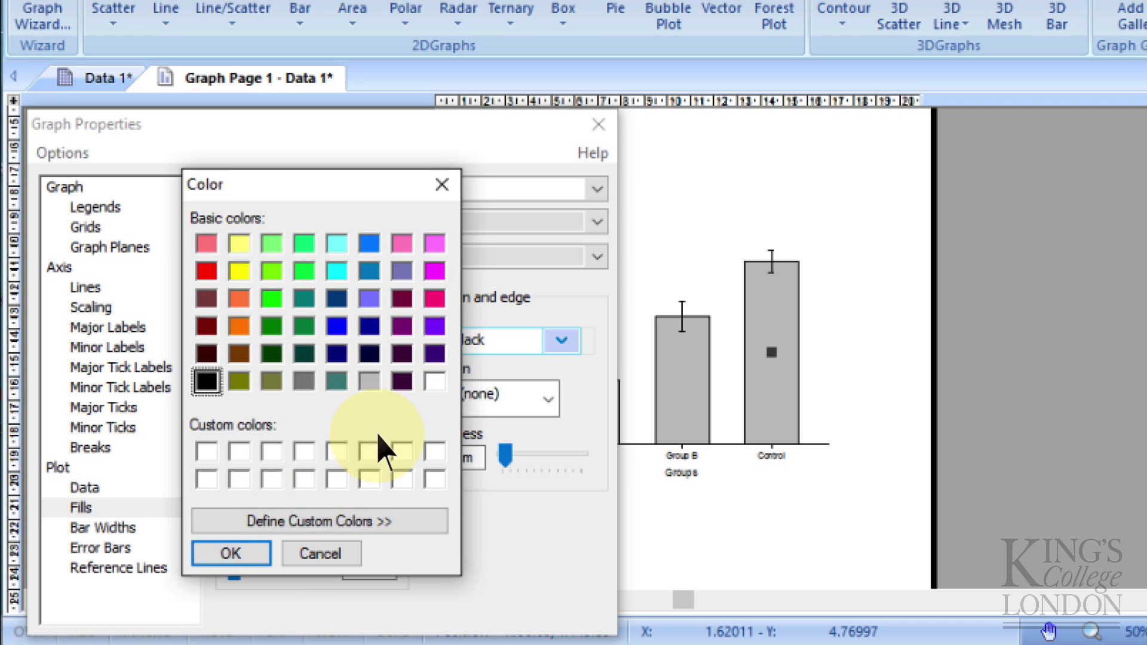
left_click(435, 382)
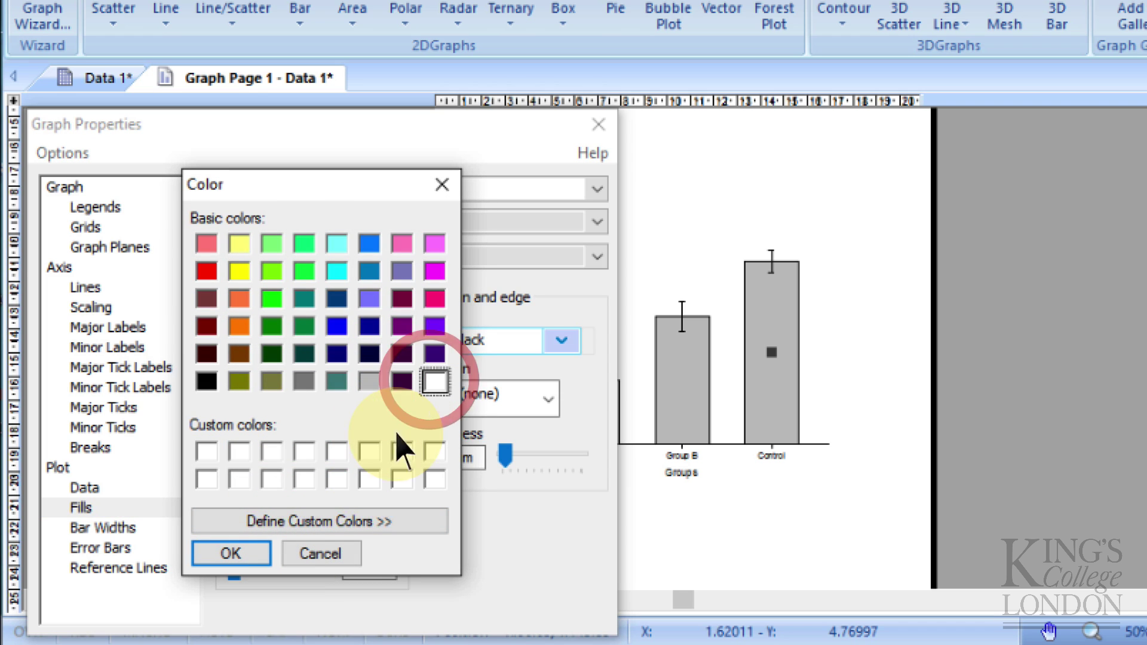
left_click(260, 551)
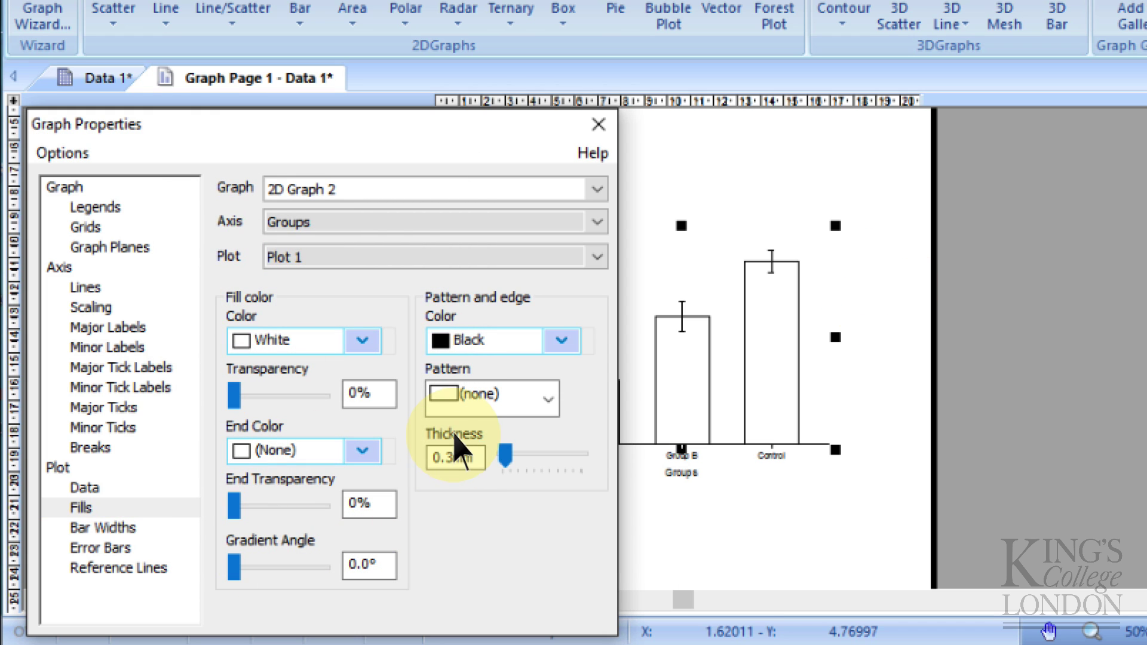
left_click(598, 125)
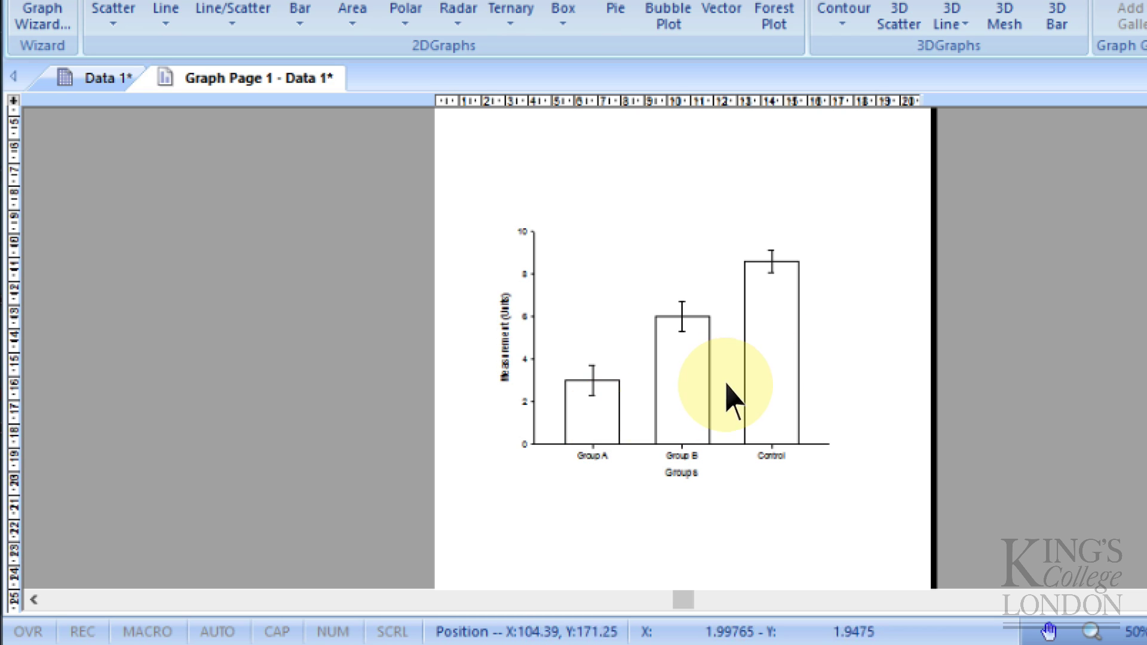
Give the bars the Coarse hatch fill pattern after trying Fine
left_click(770, 366)
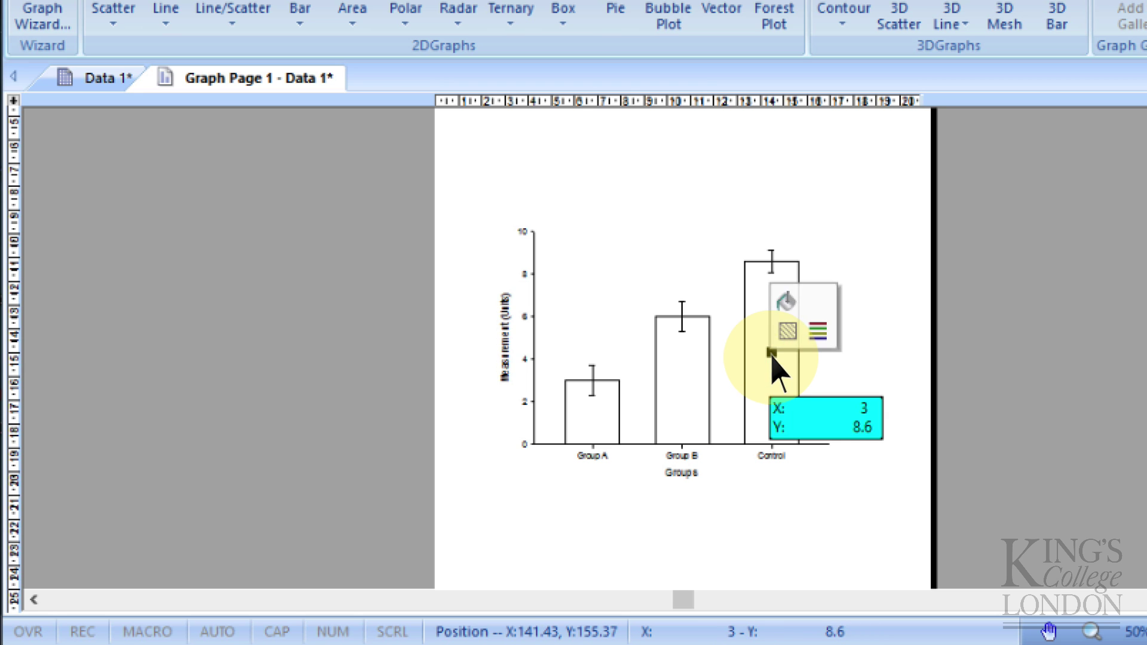
double_click(772, 357)
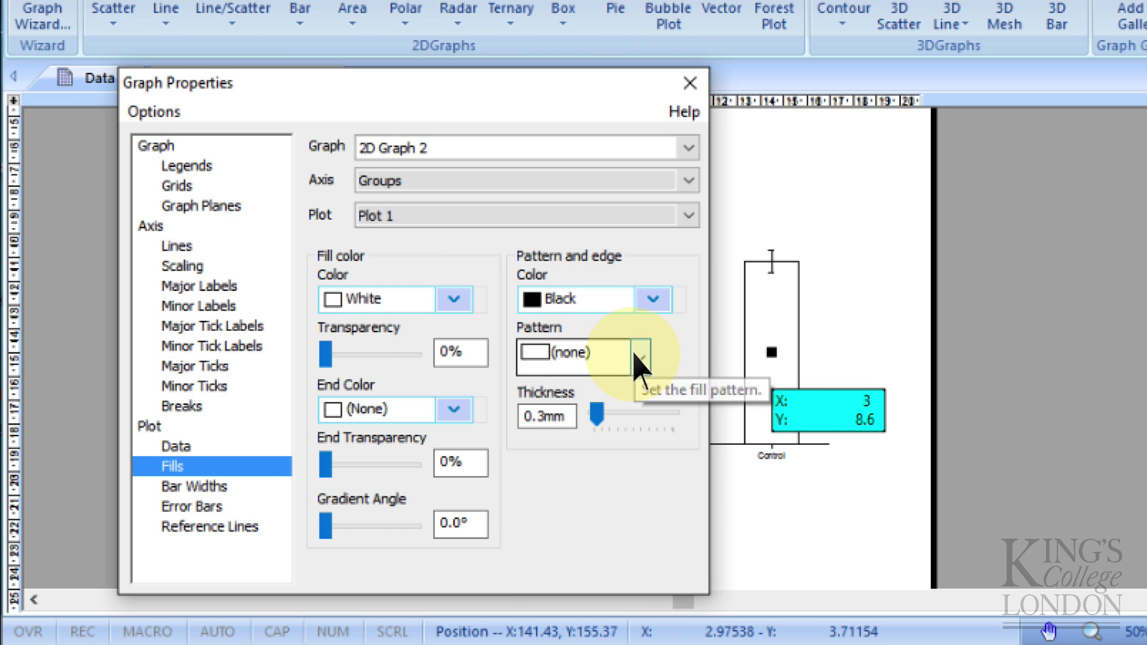
left_click(638, 357)
left_click(583, 403)
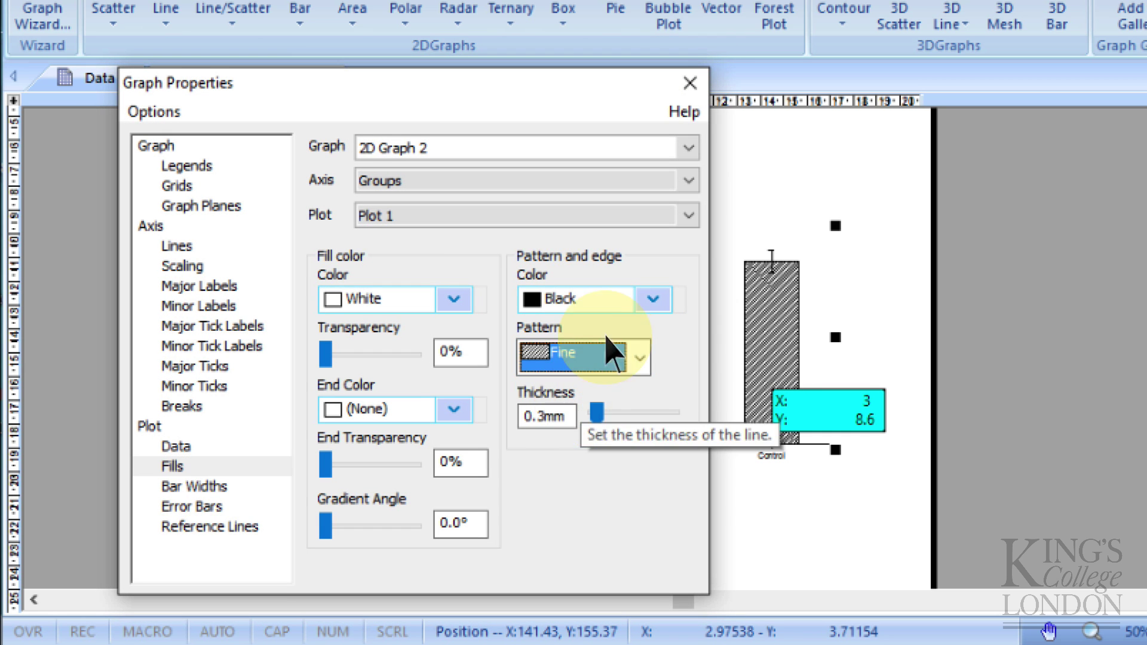
left_click(688, 84)
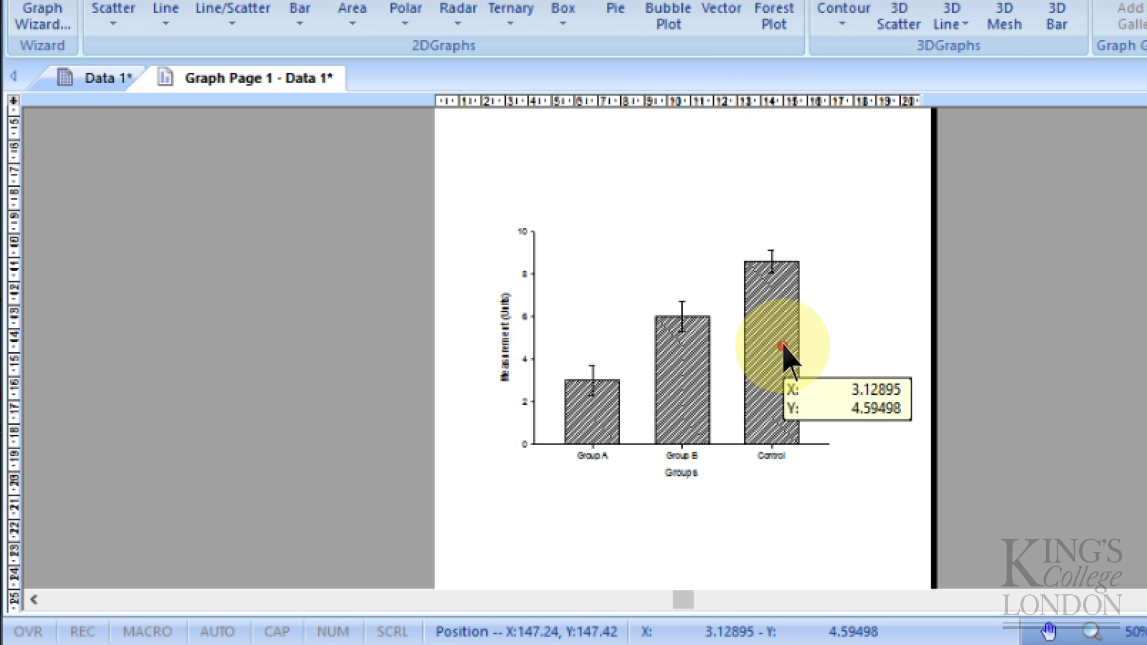
double_click(770, 333)
left_click(639, 359)
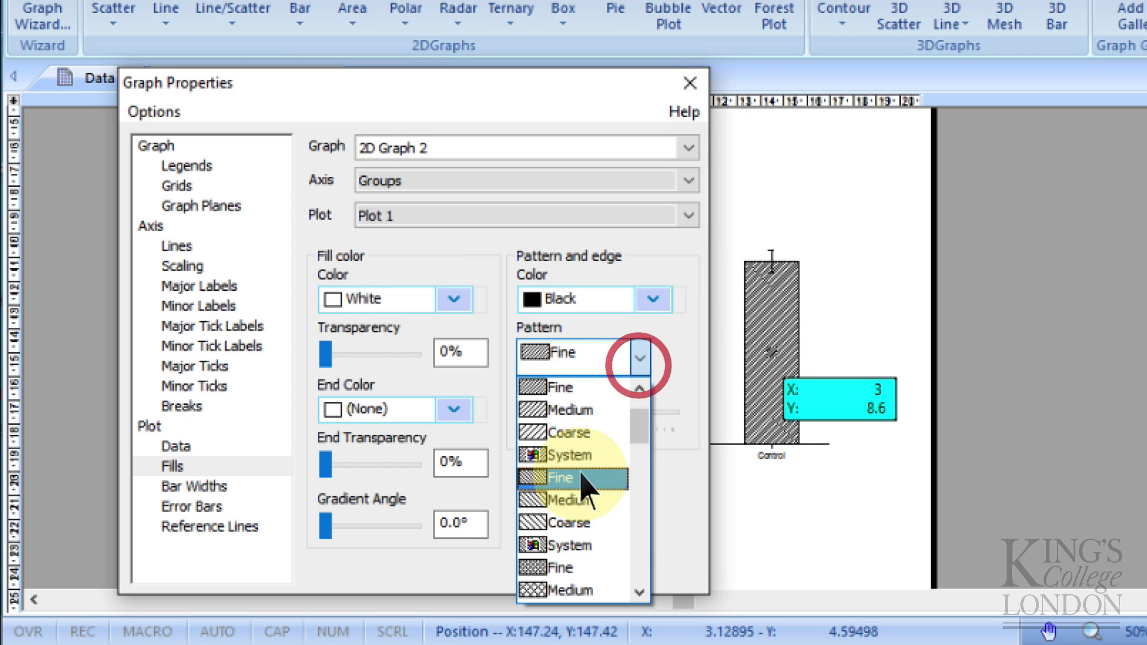
left_click(595, 433)
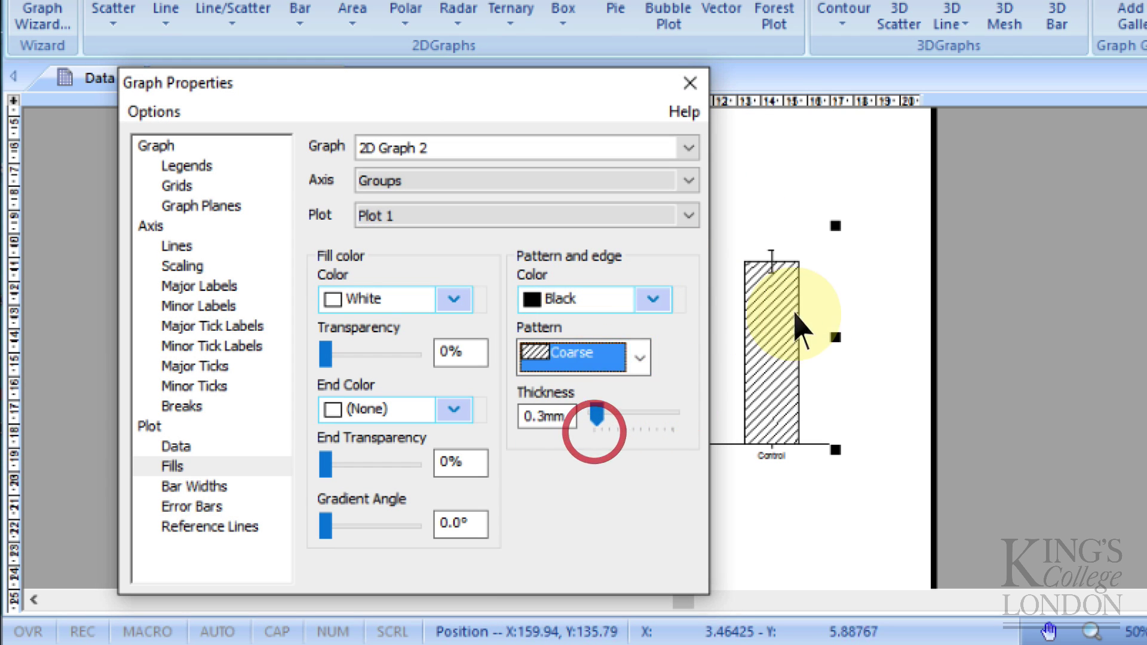
left_click(689, 84)
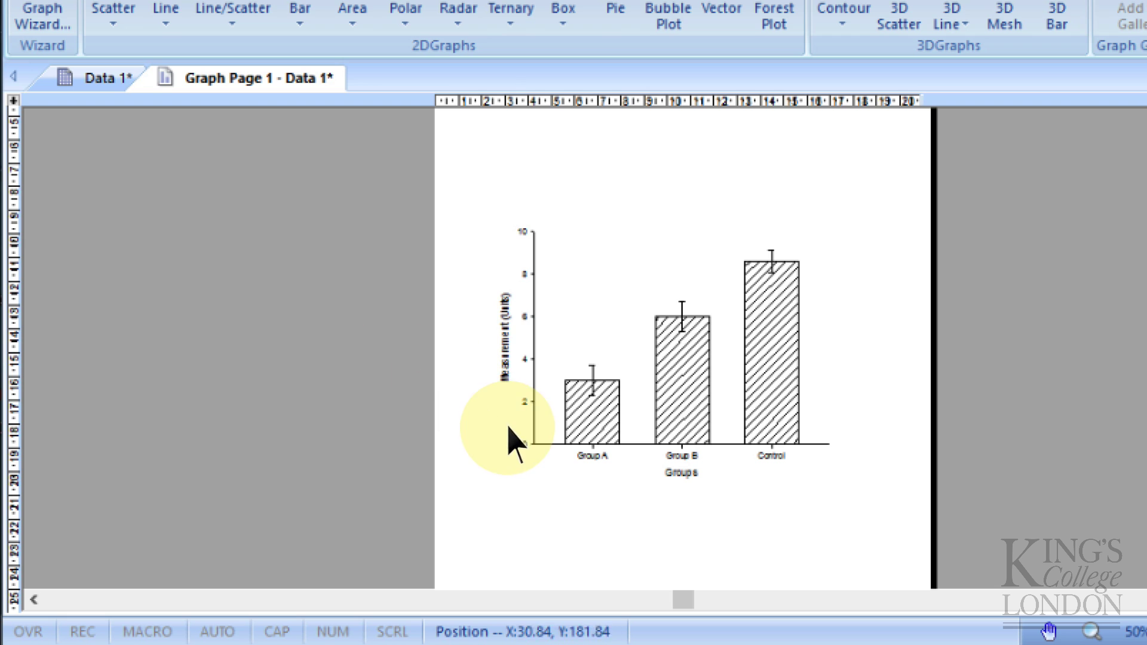
mouse_move(597, 407)
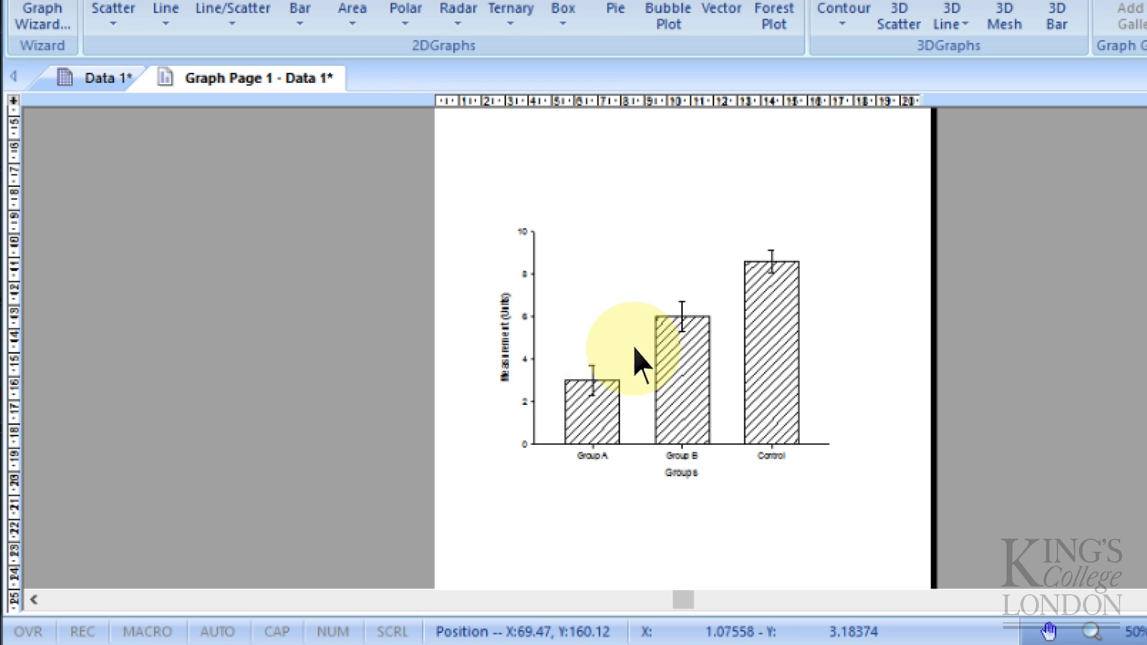
On the Data 1 worksheet, choose One Way ANOVA from the statistical tests and run it
left_click(93, 79)
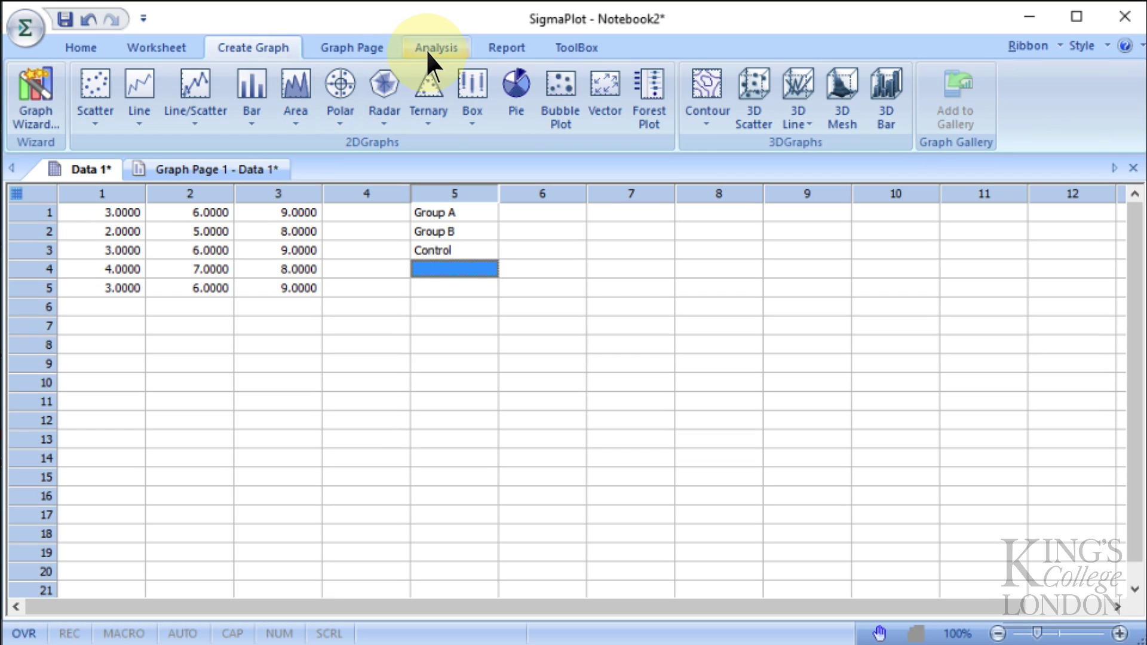
left_click(427, 48)
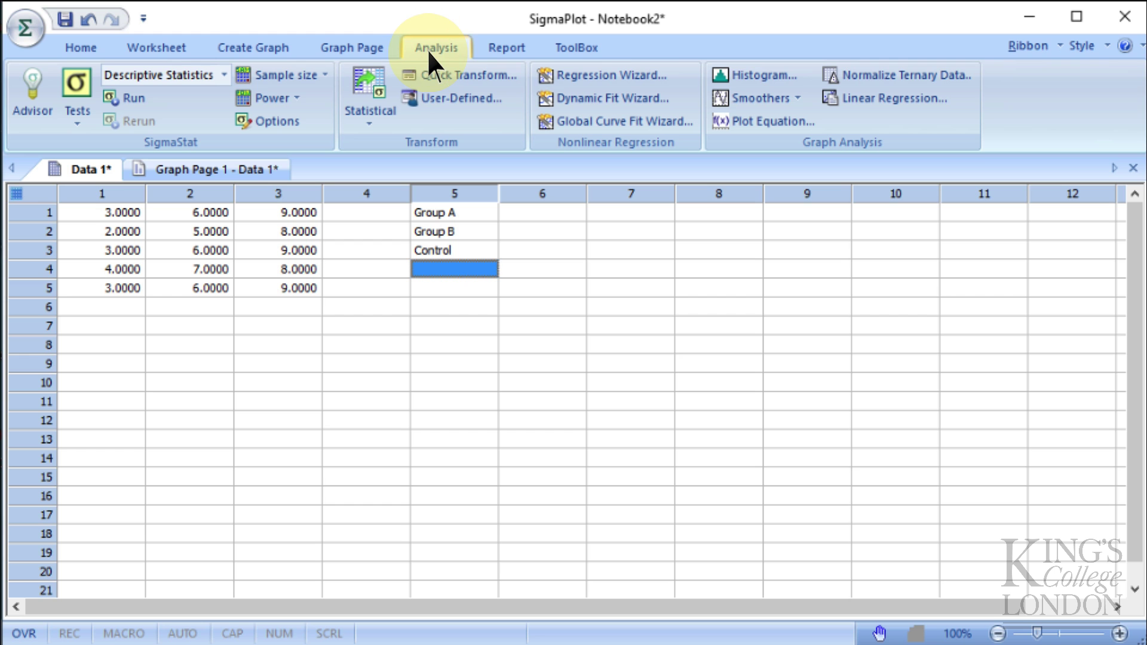
left_click(224, 73)
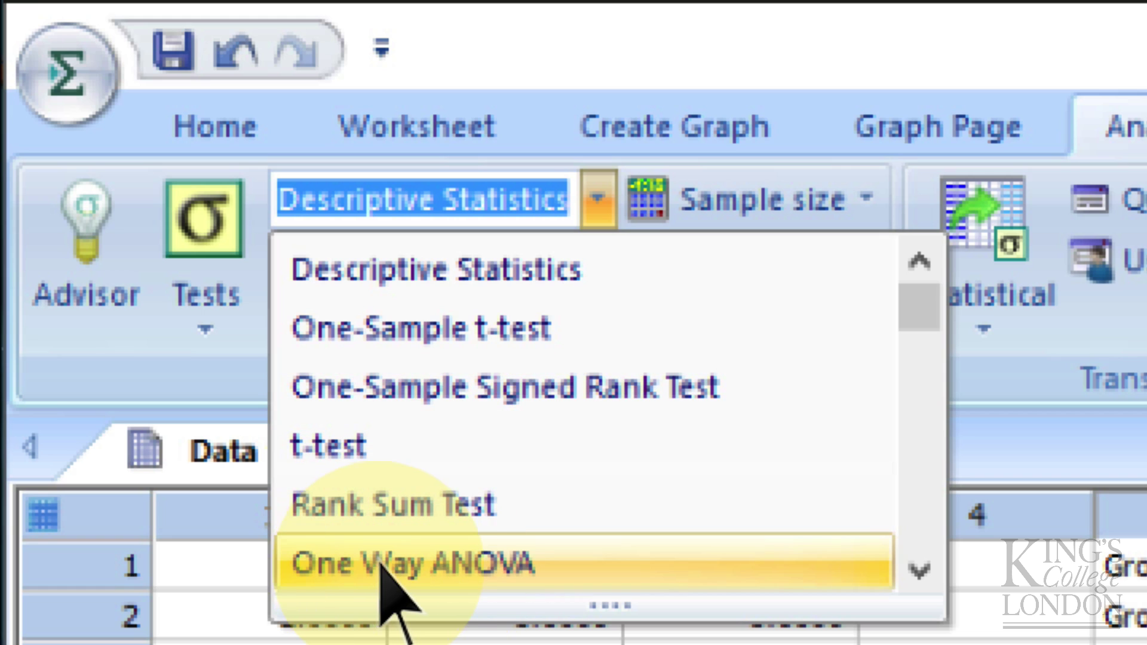
left_click(401, 564)
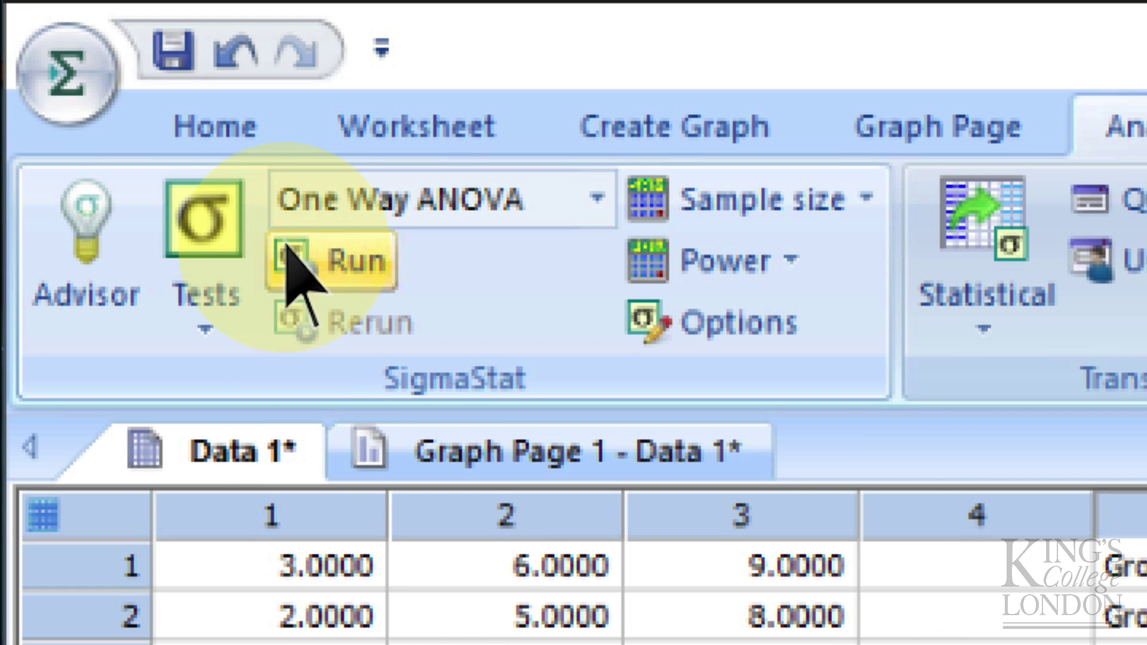
left_click(293, 266)
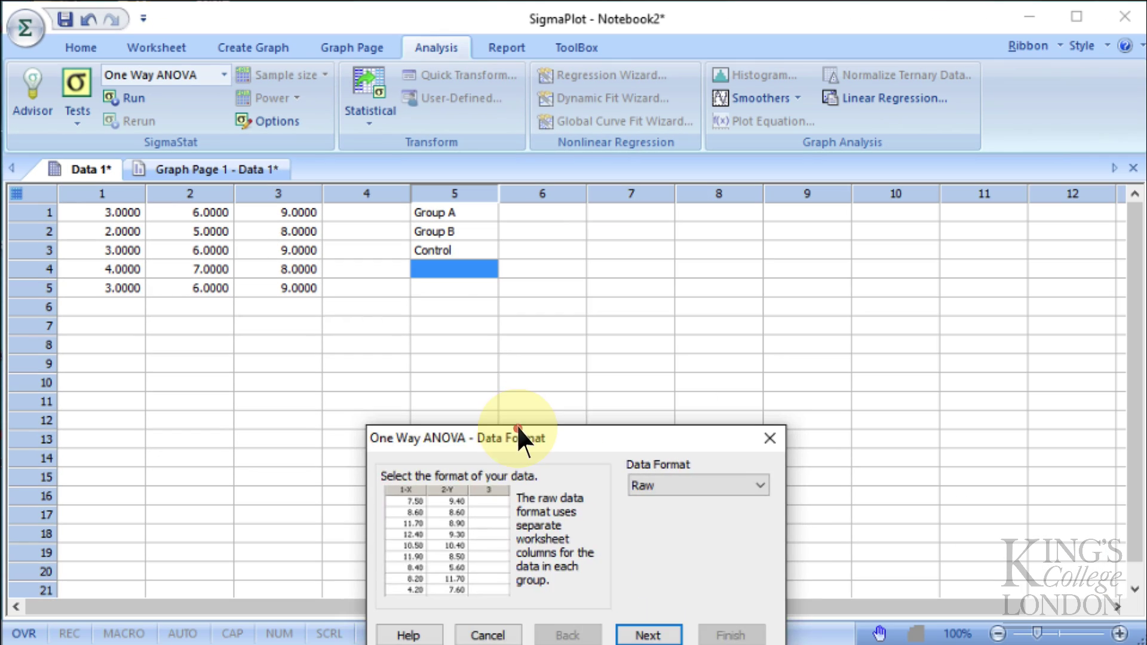
left_click_drag(516, 425, 586, 205)
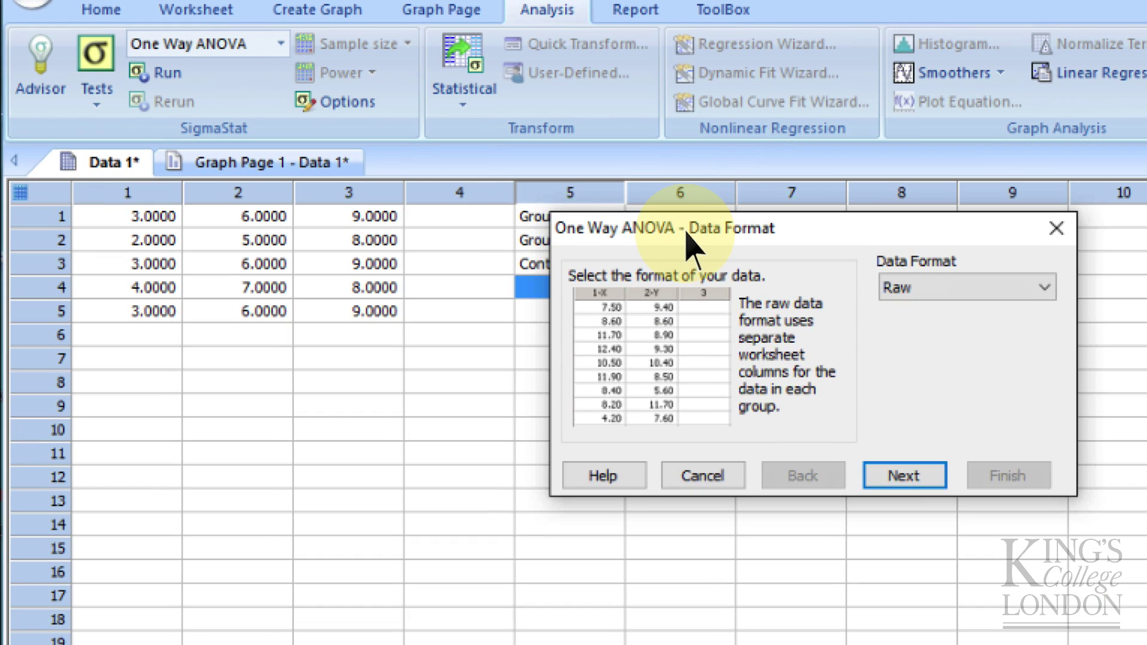
Keep Raw as the data format and advance to column selection
left_click(954, 290)
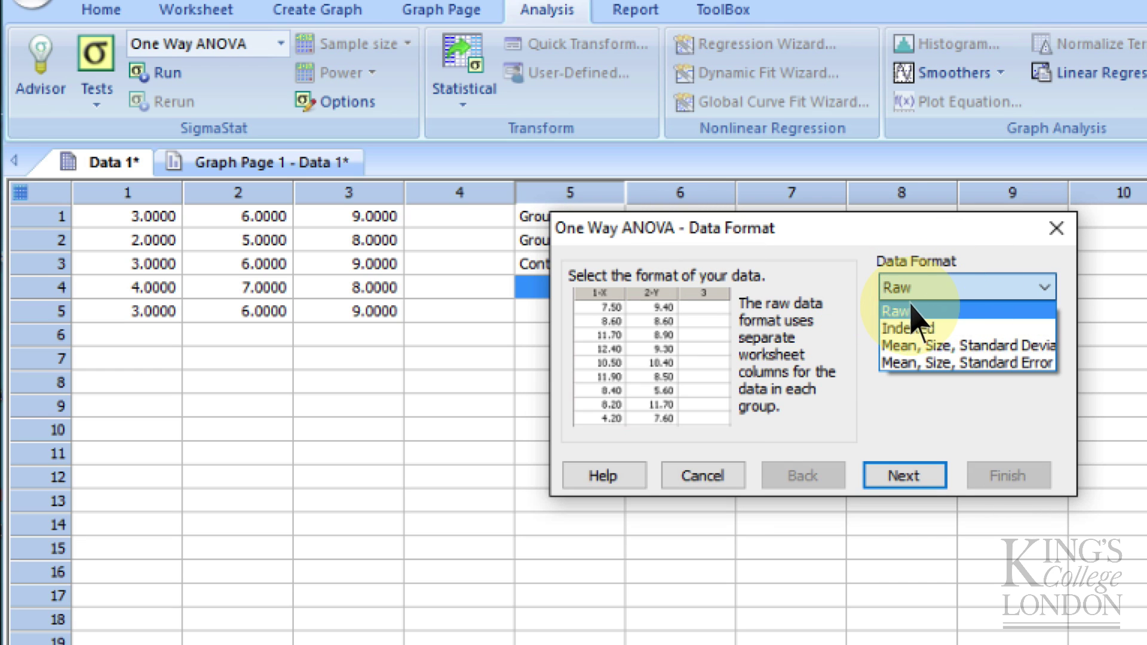
left_click(955, 307)
left_click(912, 475)
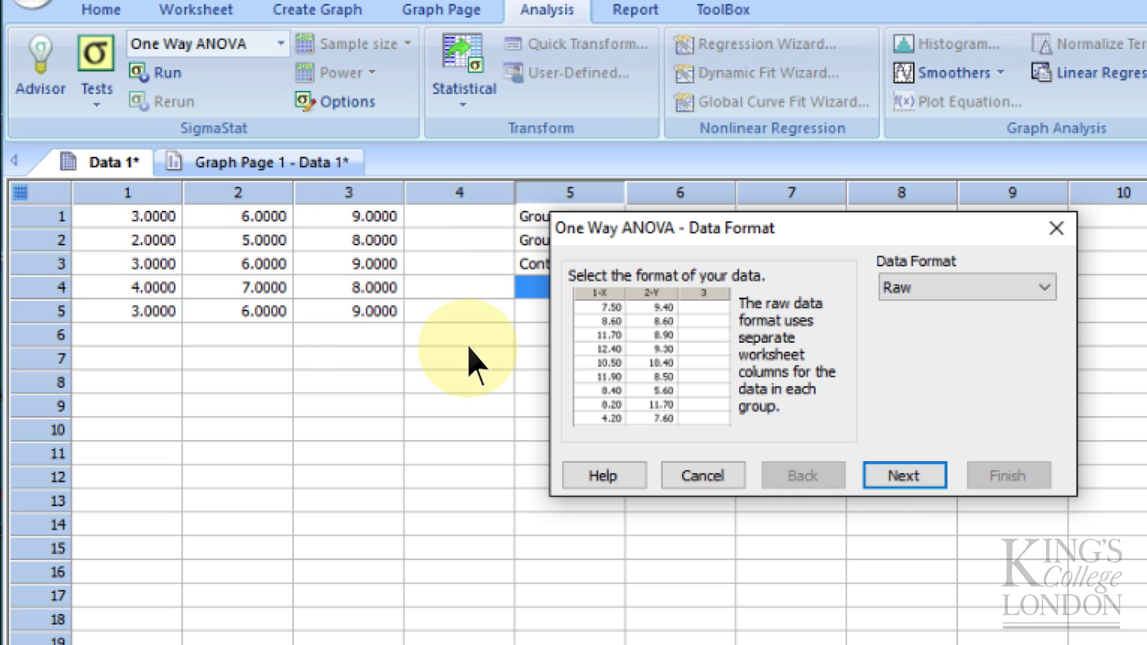
left_click(897, 478)
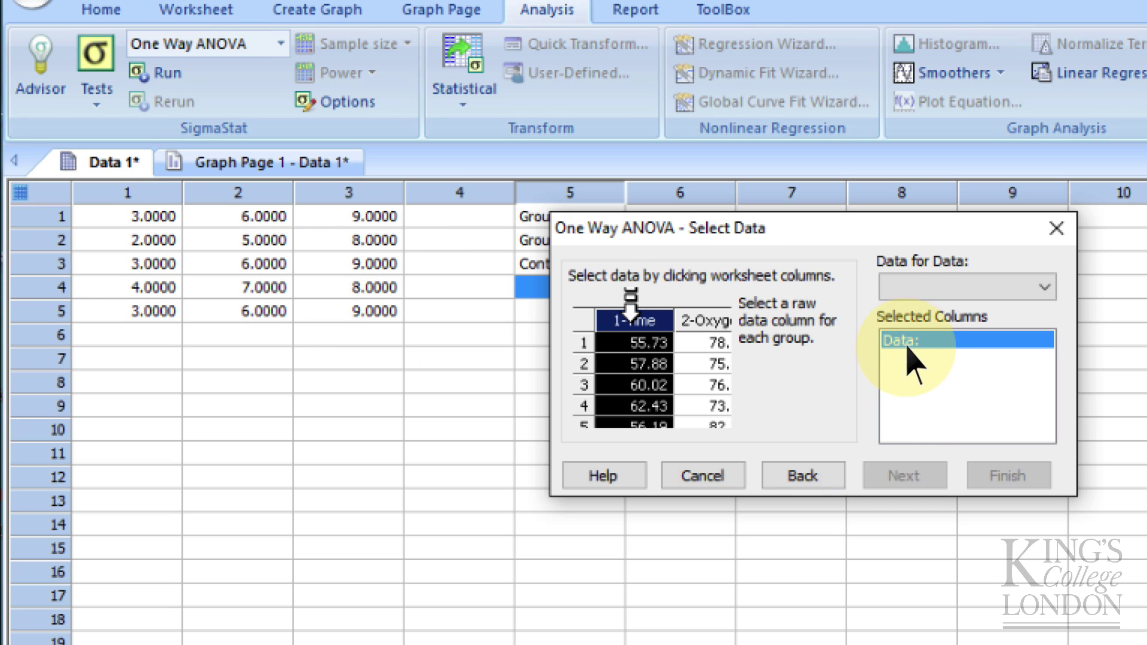
Pick columns 1, 2 and 3 as the groups and run the ANOVA
left_click_drag(910, 244, 885, 270)
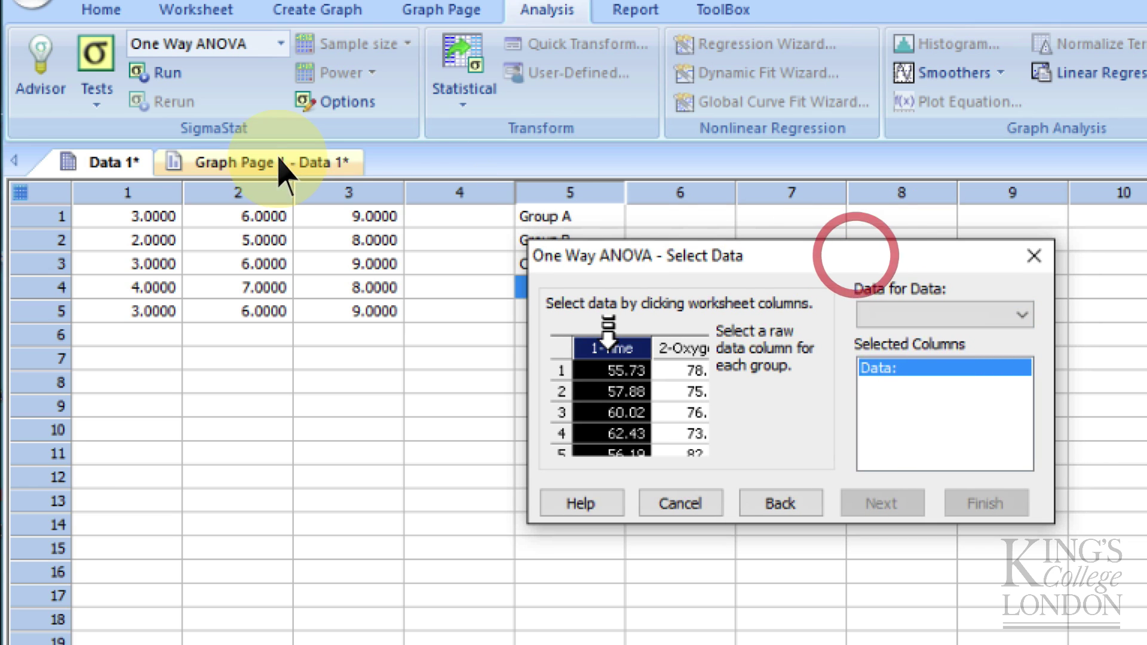
left_click(160, 190)
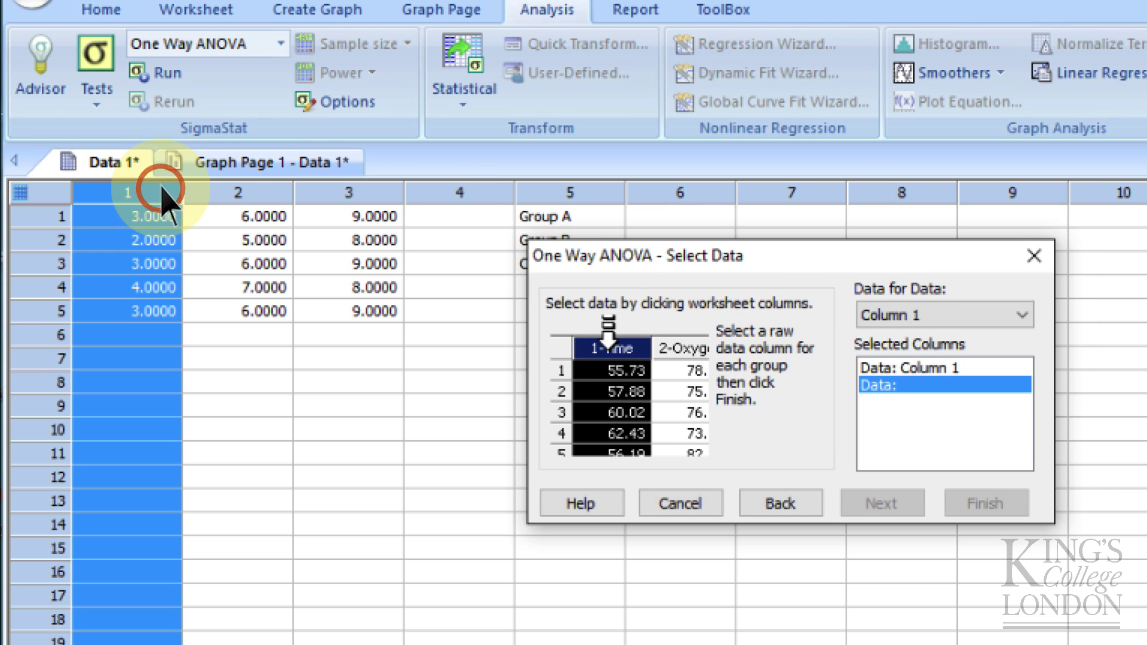
left_click(231, 195)
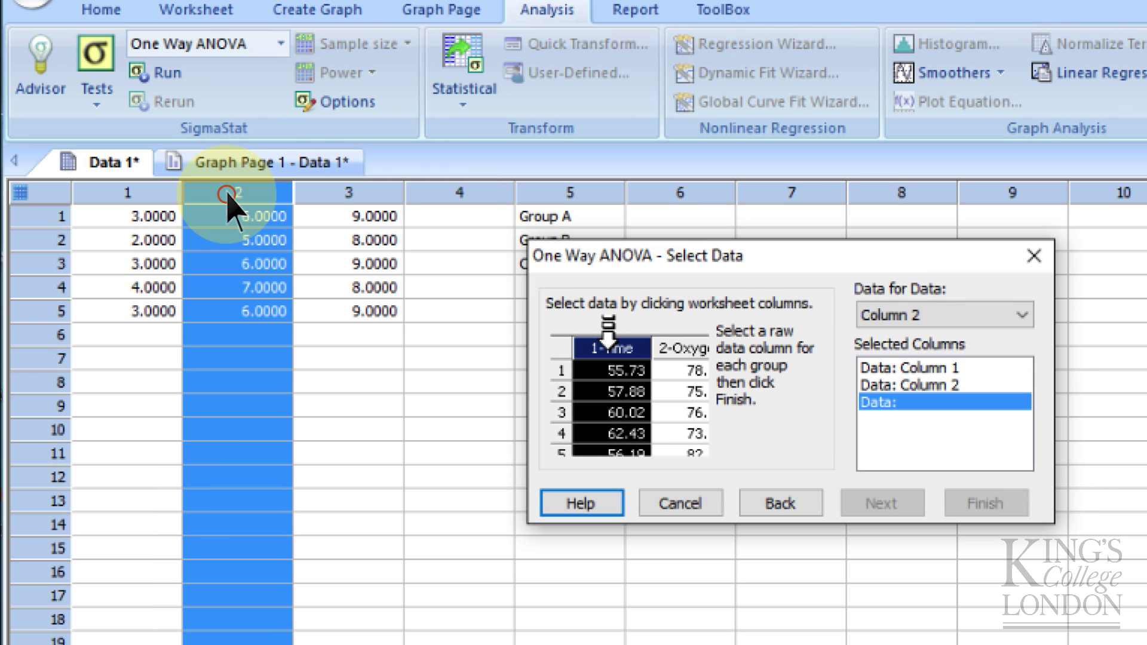
left_click(356, 205)
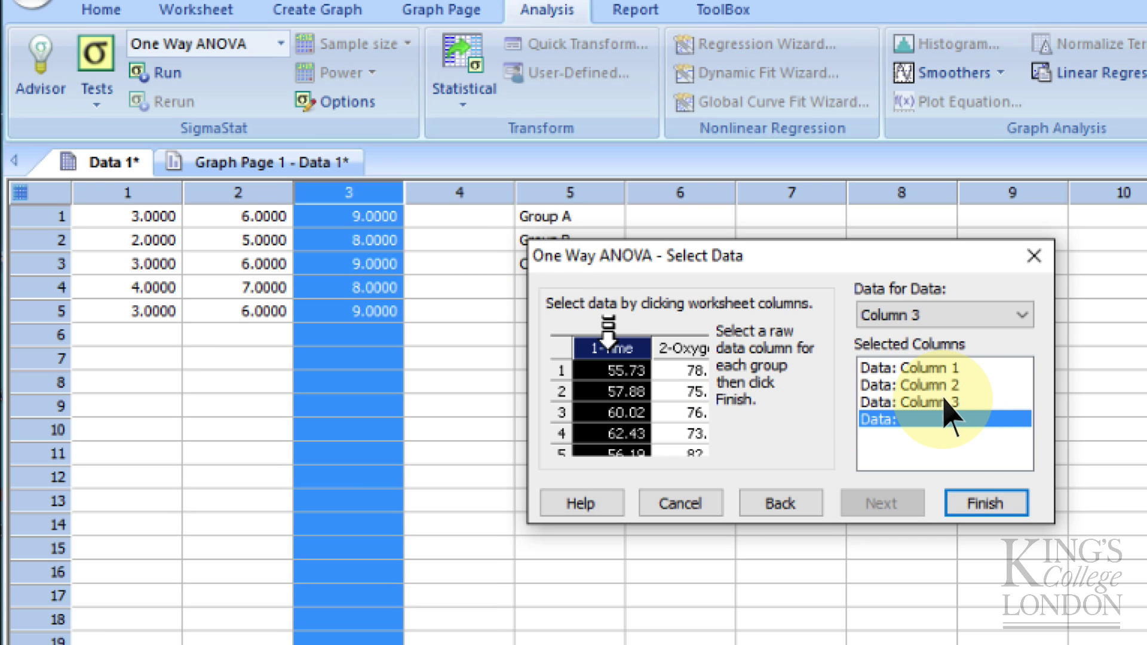
left_click(995, 503)
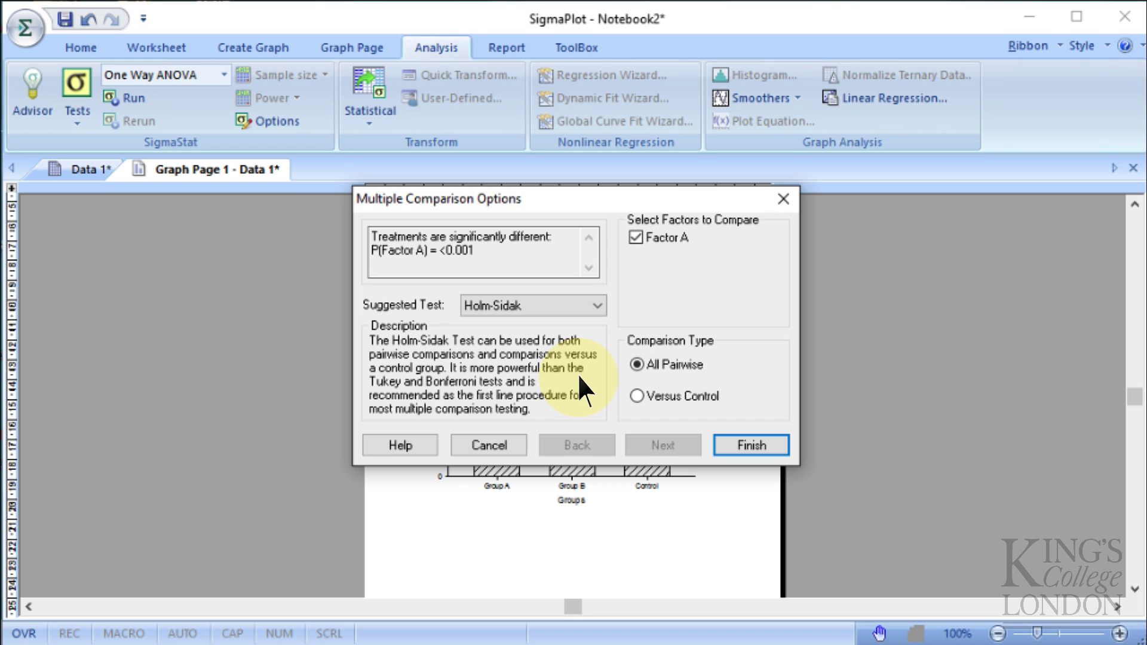
Choose Bonferroni as the multiple comparison test and generate the report
left_click(592, 307)
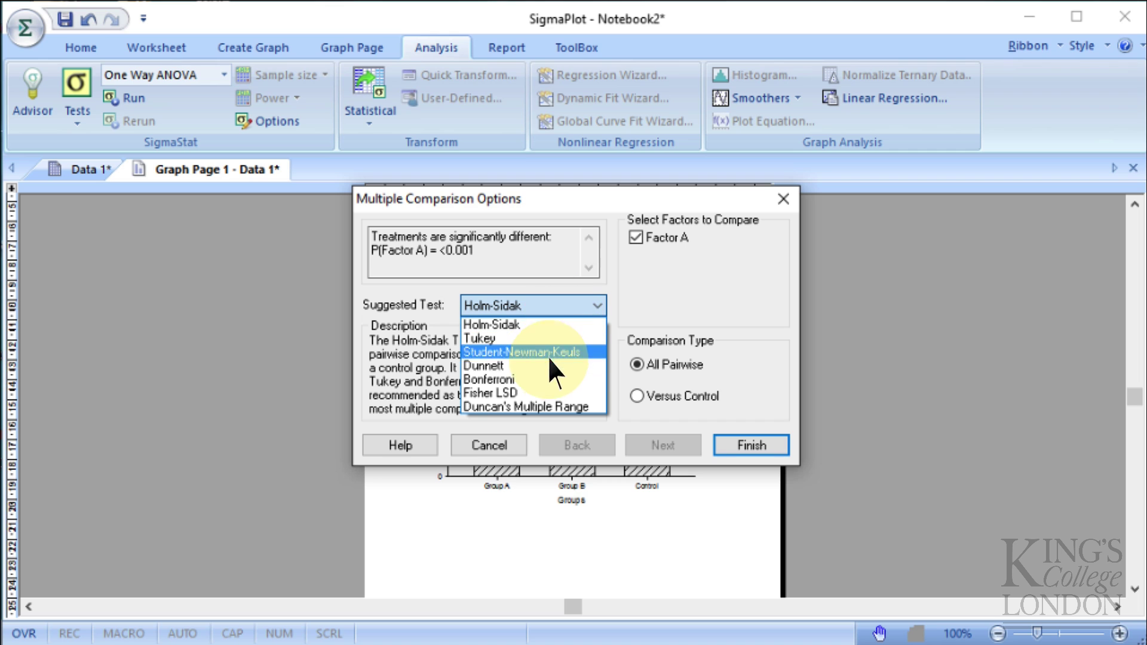
left_click(551, 378)
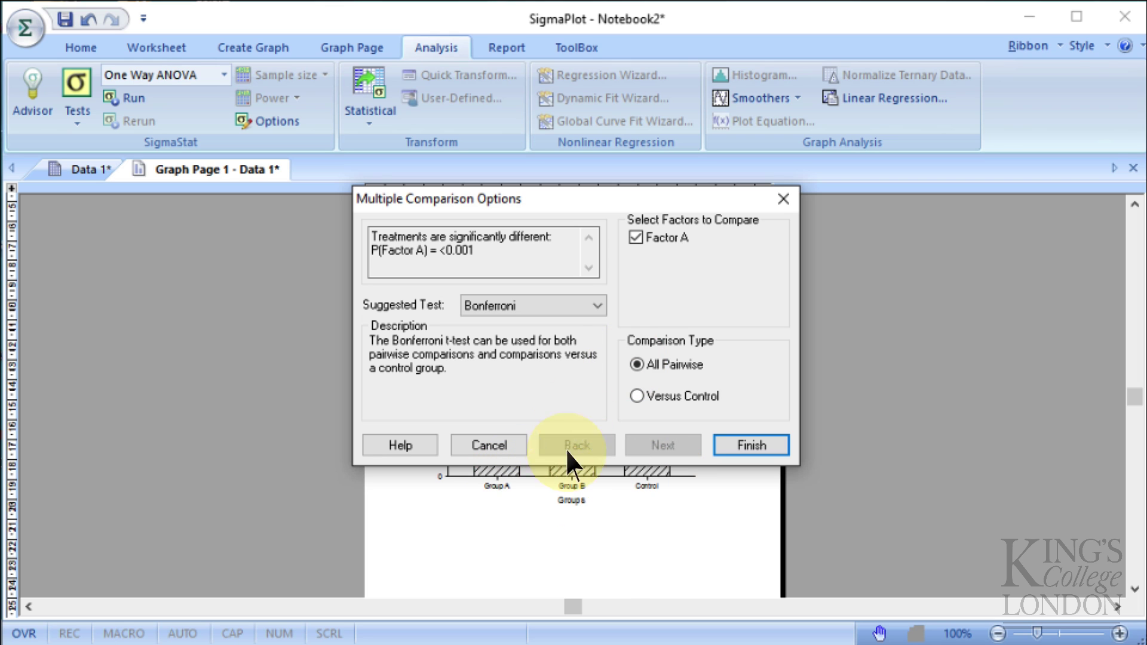
left_click(745, 444)
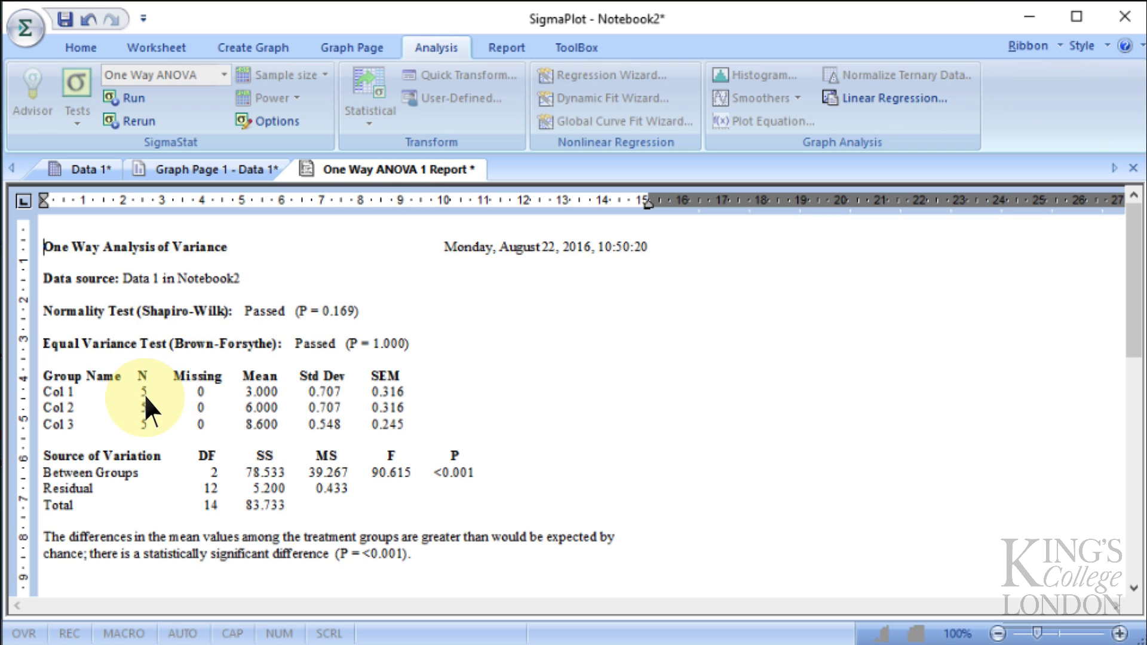
Scroll the report down to the Bonferroni pairwise comparison results
scroll(169, 407, "down", 5)
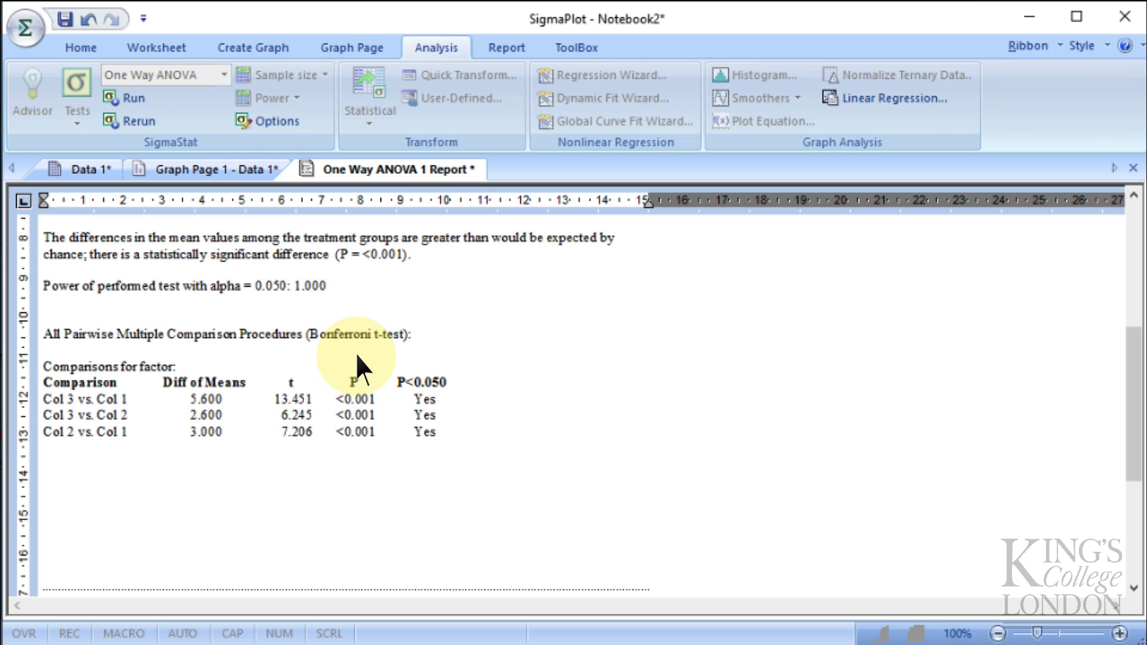
Back on the bar graph page, add a '*' text label above the Group B bar
left_click(227, 170)
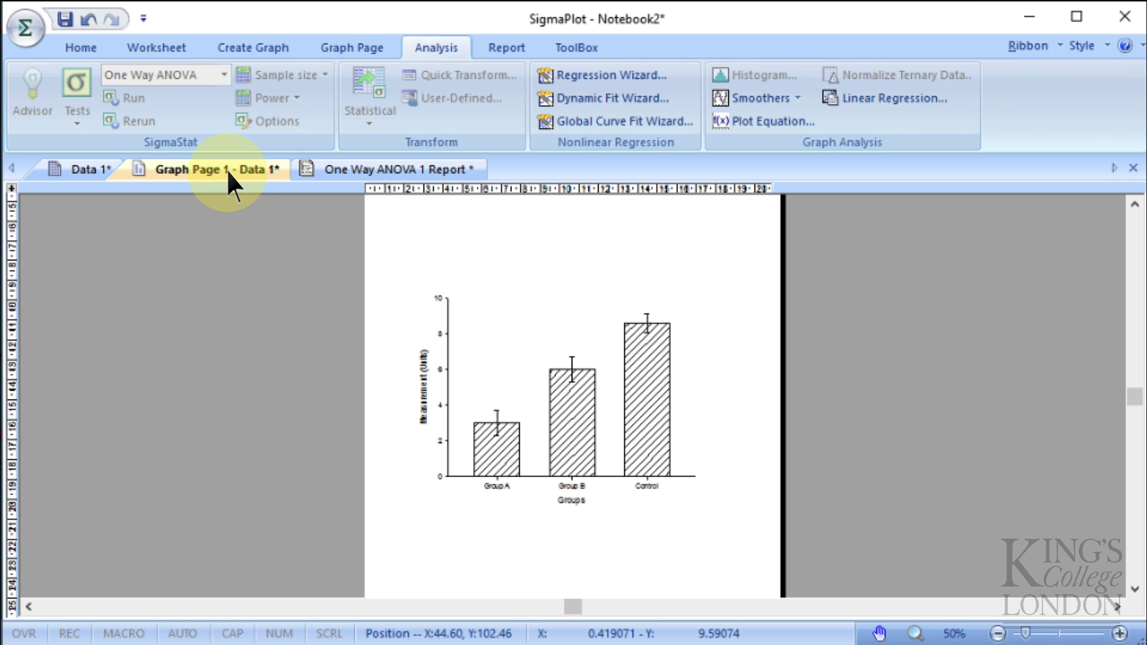
left_click(347, 45)
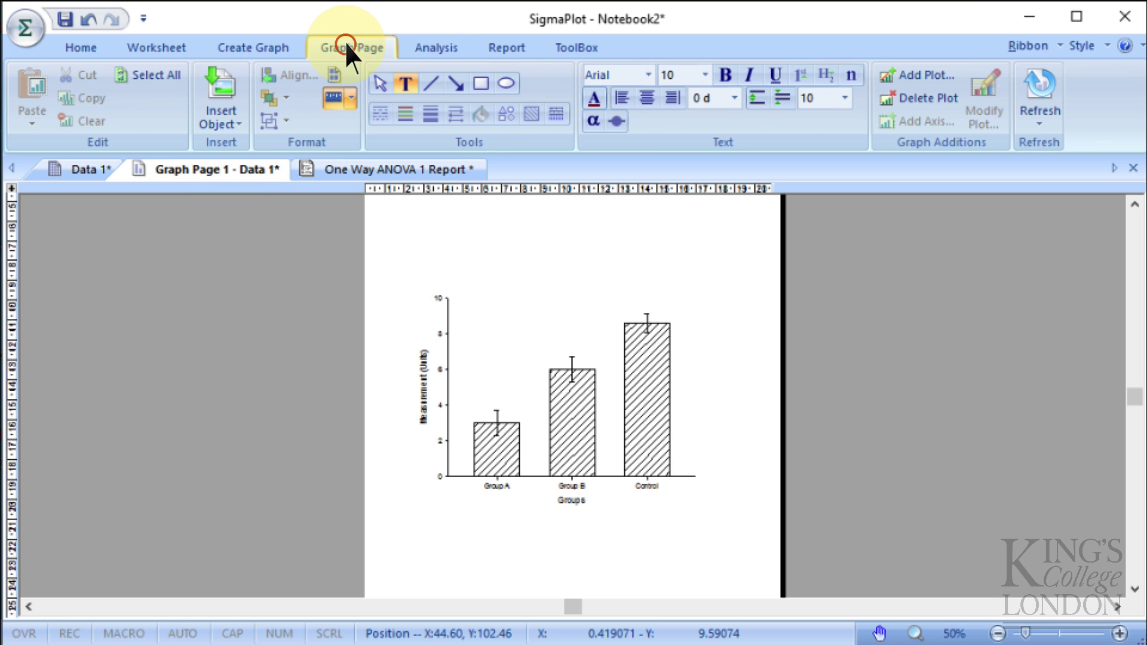
left_click(403, 82)
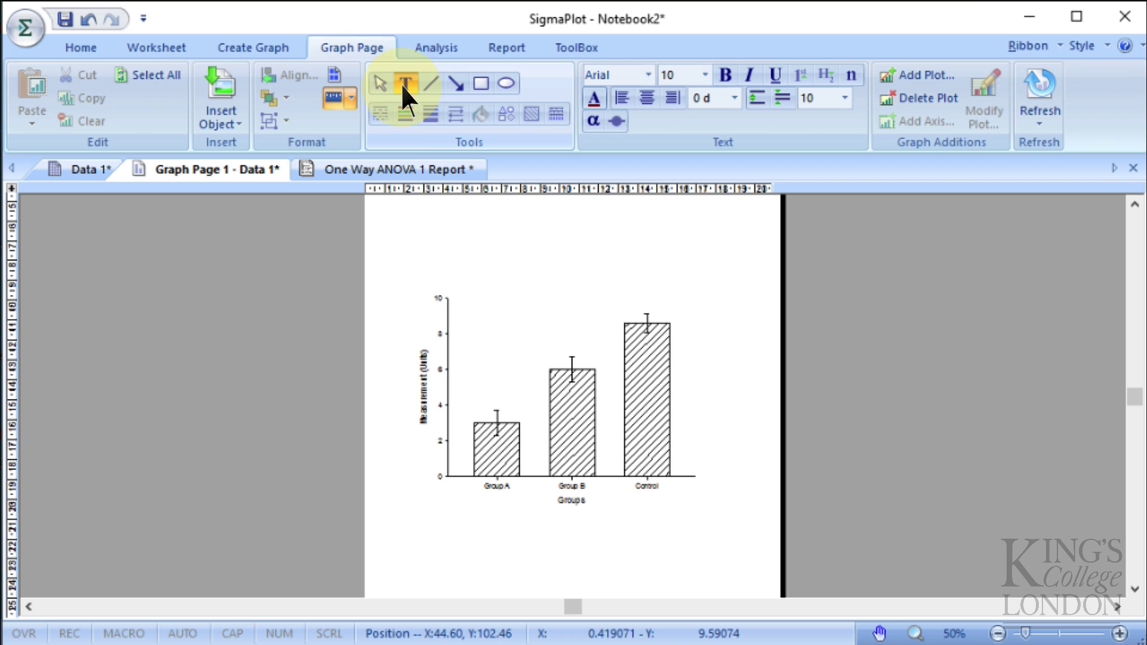
left_click(564, 336)
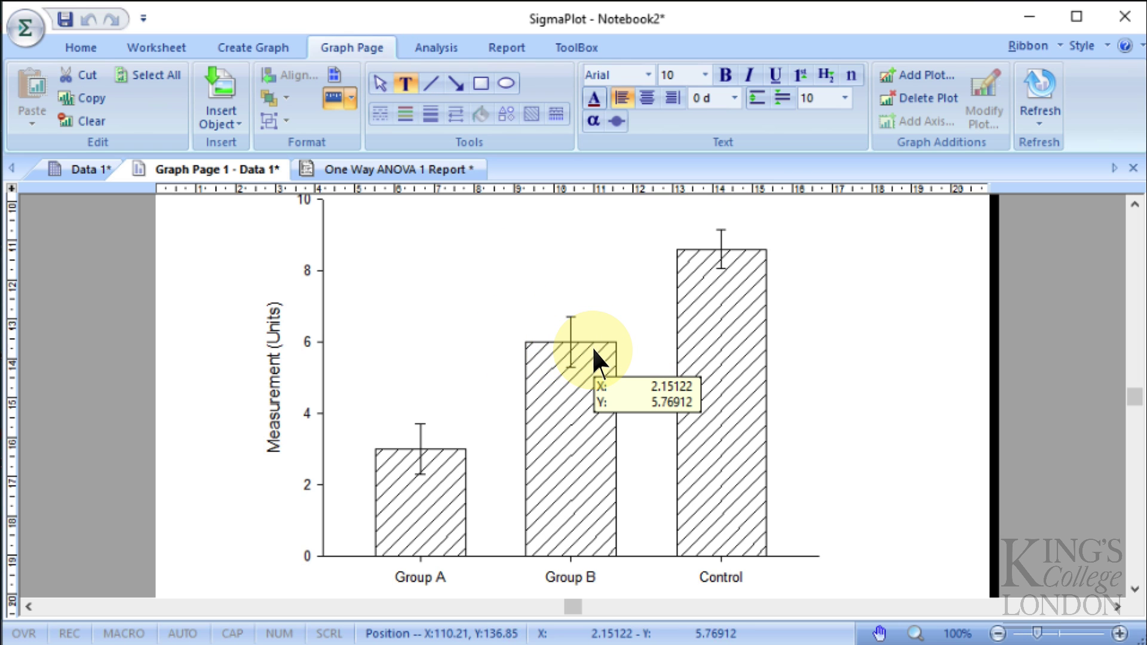
type("*")
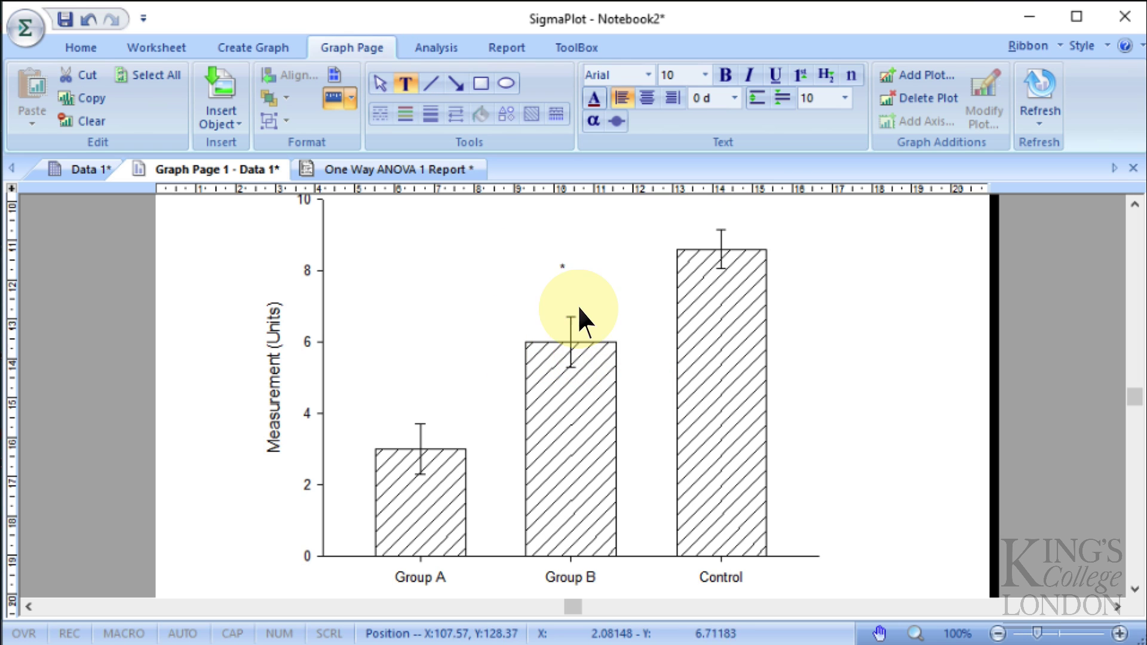
left_click(563, 275)
left_click(576, 278)
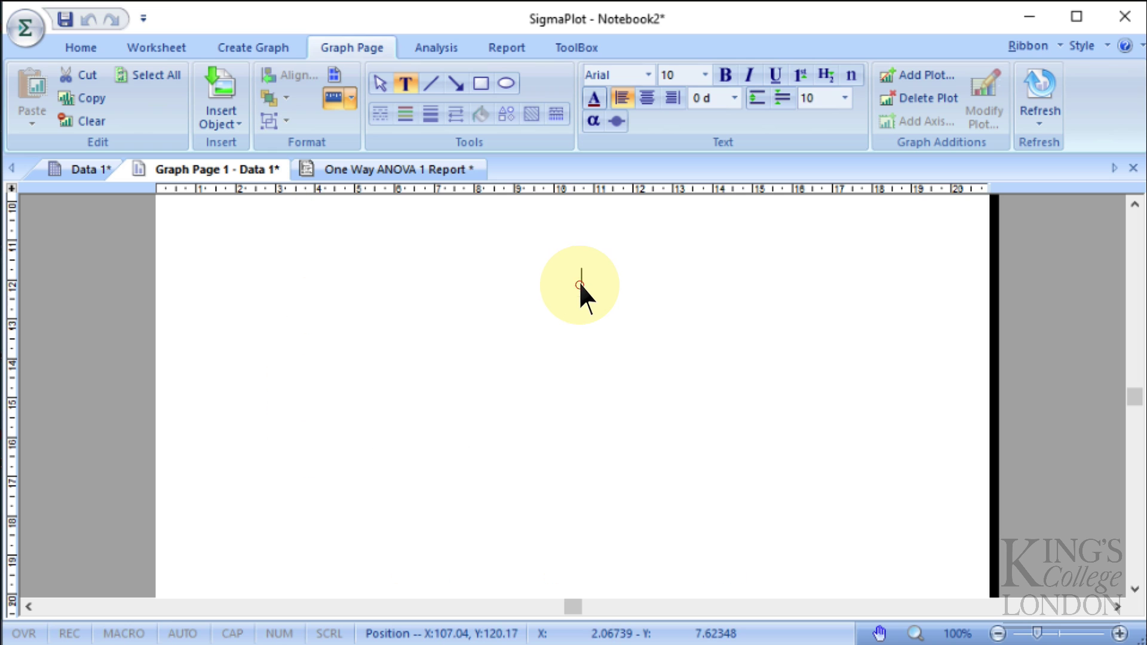
Select the asterisk label above Group B with the Select tool
left_click(382, 91)
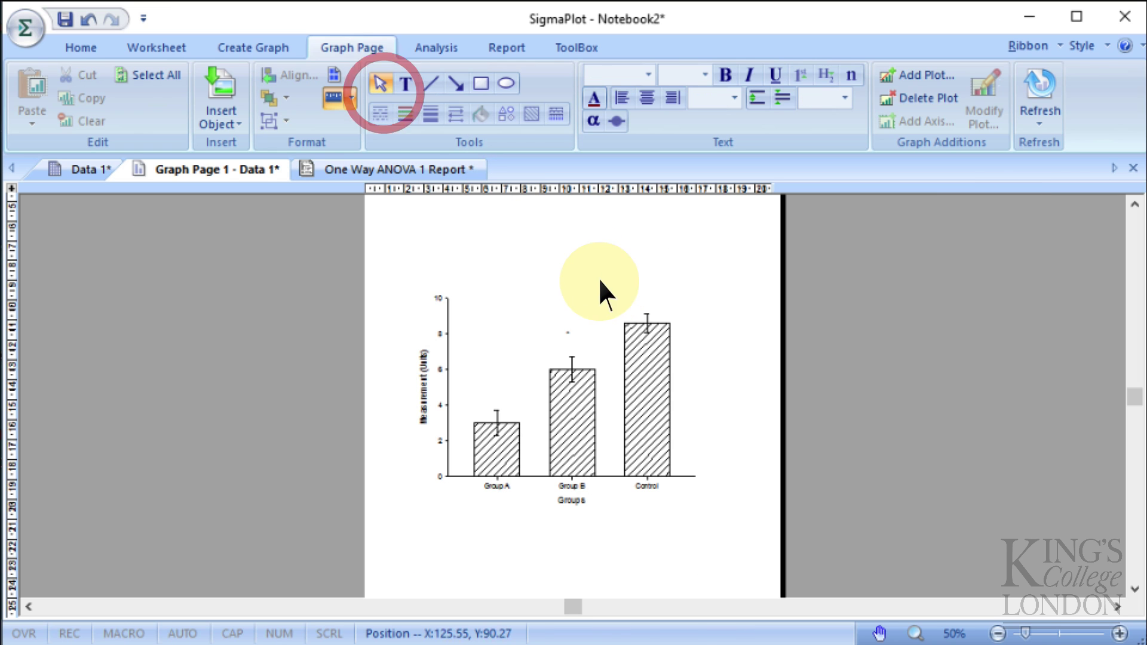
left_click(570, 327)
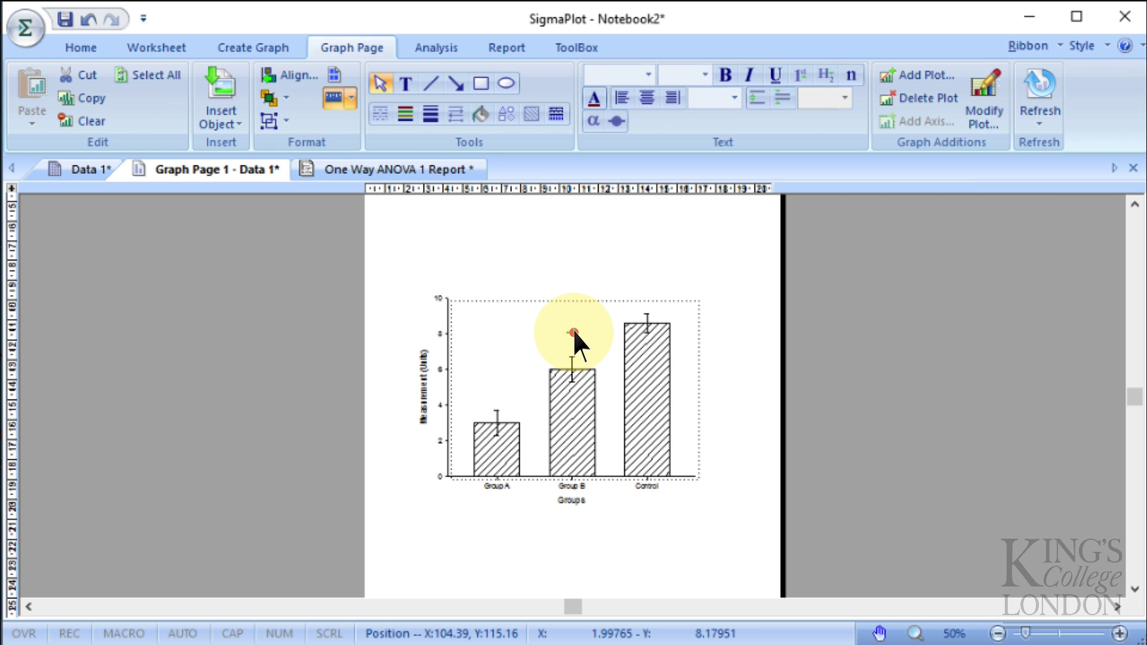
left_click(574, 331)
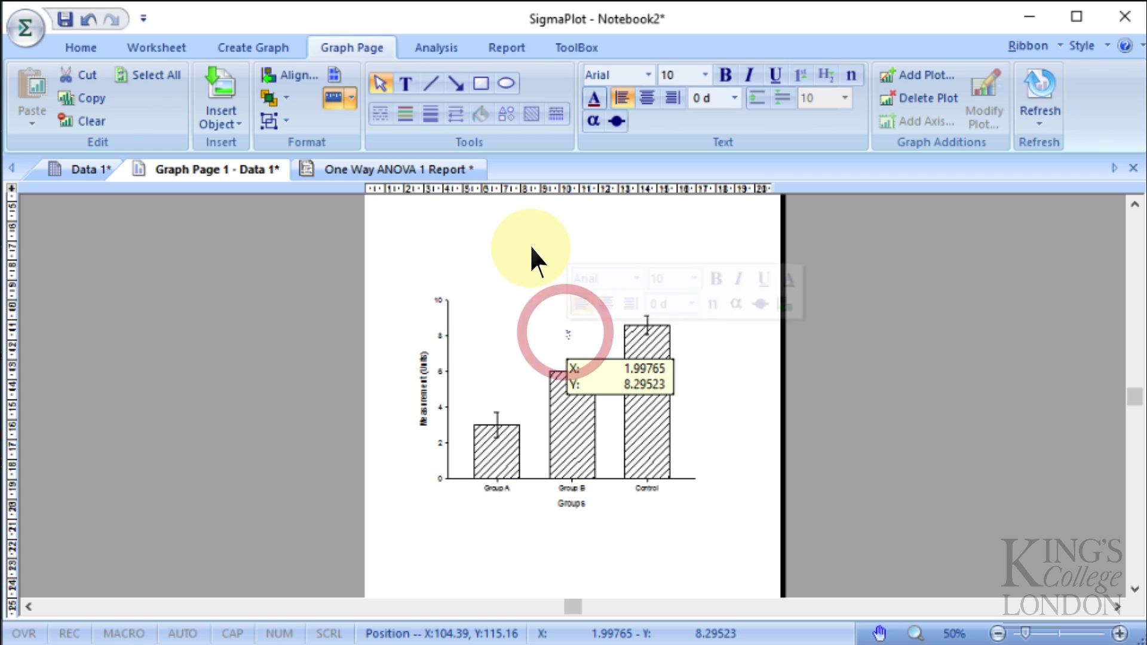
left_click_drag(530, 246, 581, 353)
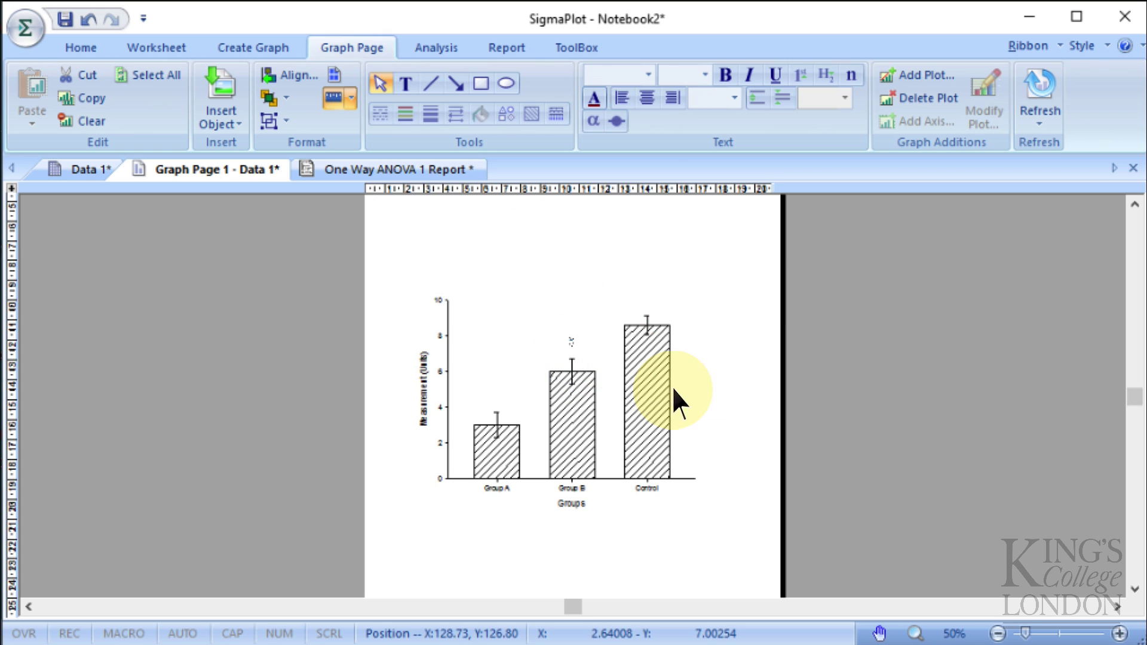
Set the asterisk label's font size to 22
left_click(704, 76)
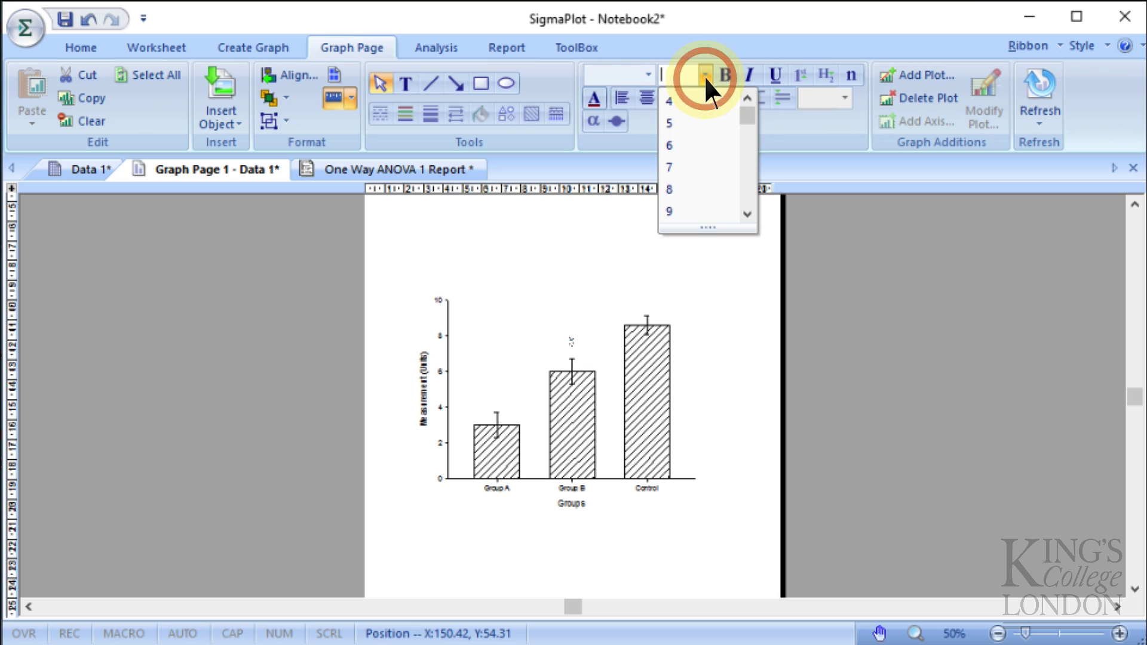
left_click(742, 157)
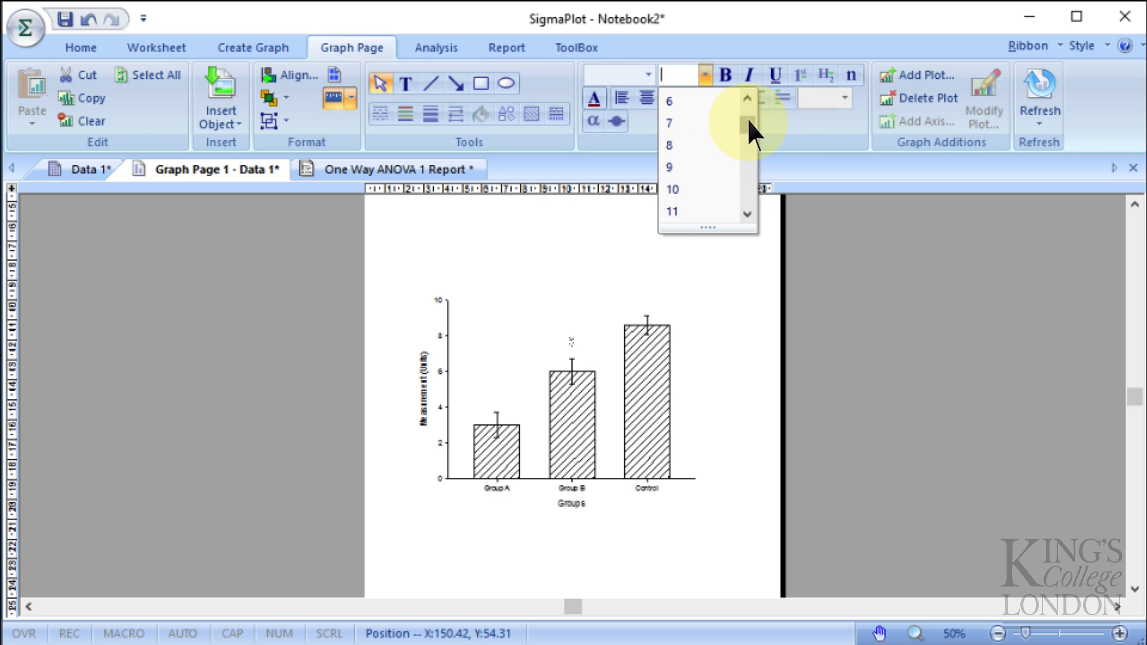
left_click_drag(747, 119, 749, 153)
left_click(684, 164)
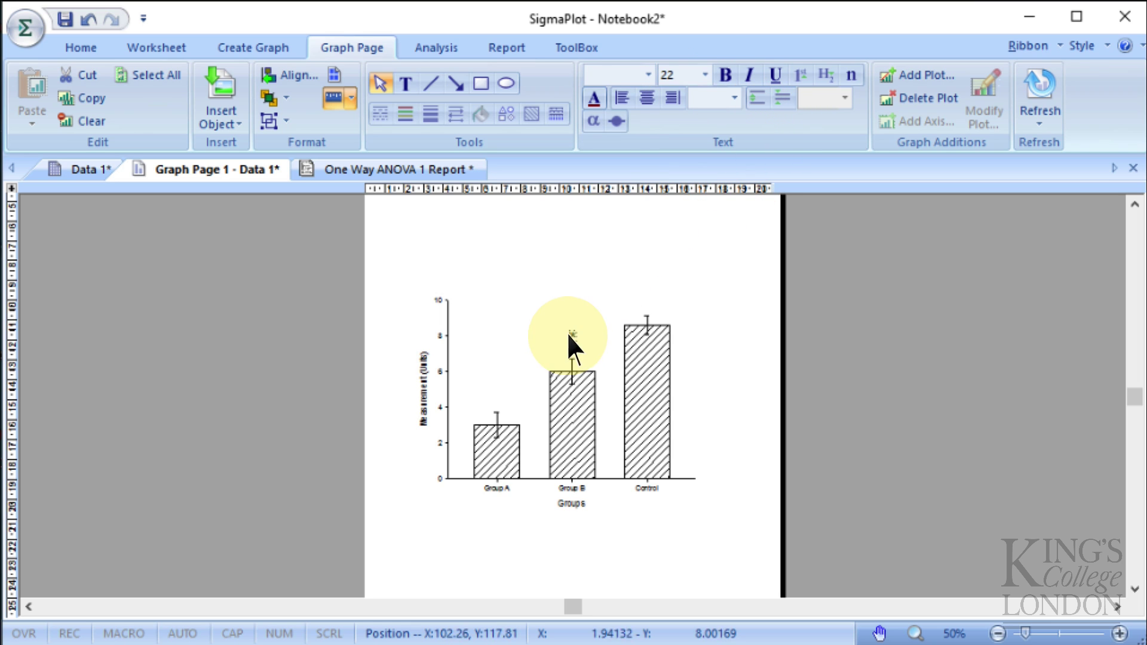
Position the copied asterisk above the Control bar, then deselect
scroll(608, 340, "up", 1)
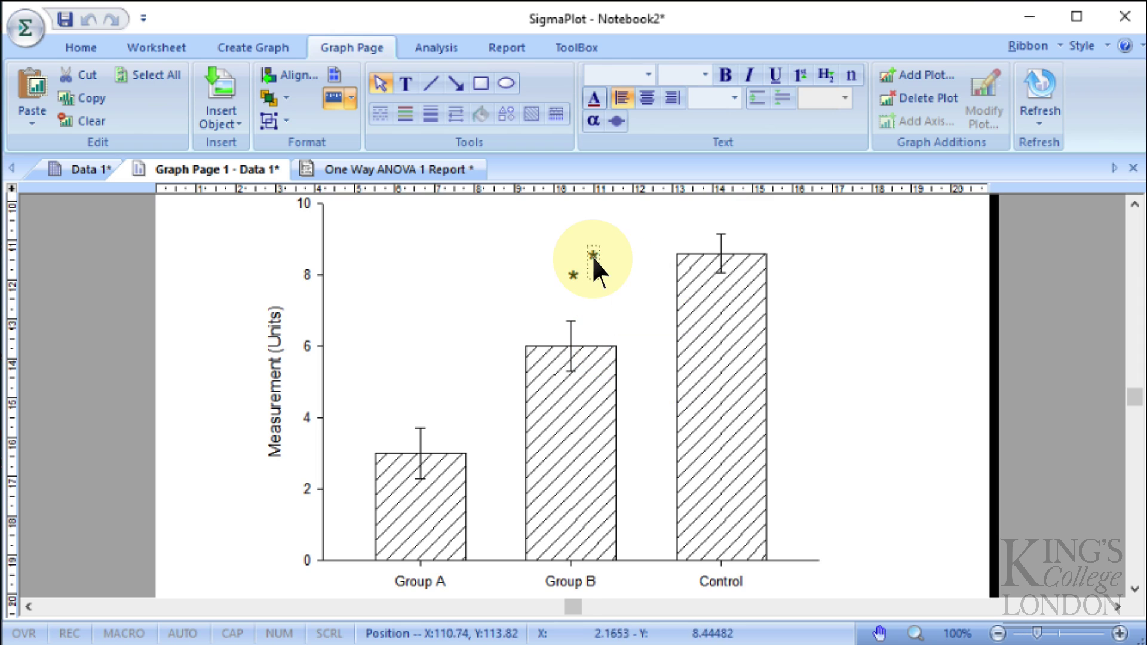
left_click_drag(590, 266, 717, 226)
scroll(717, 225, "down", 1)
left_click(714, 289)
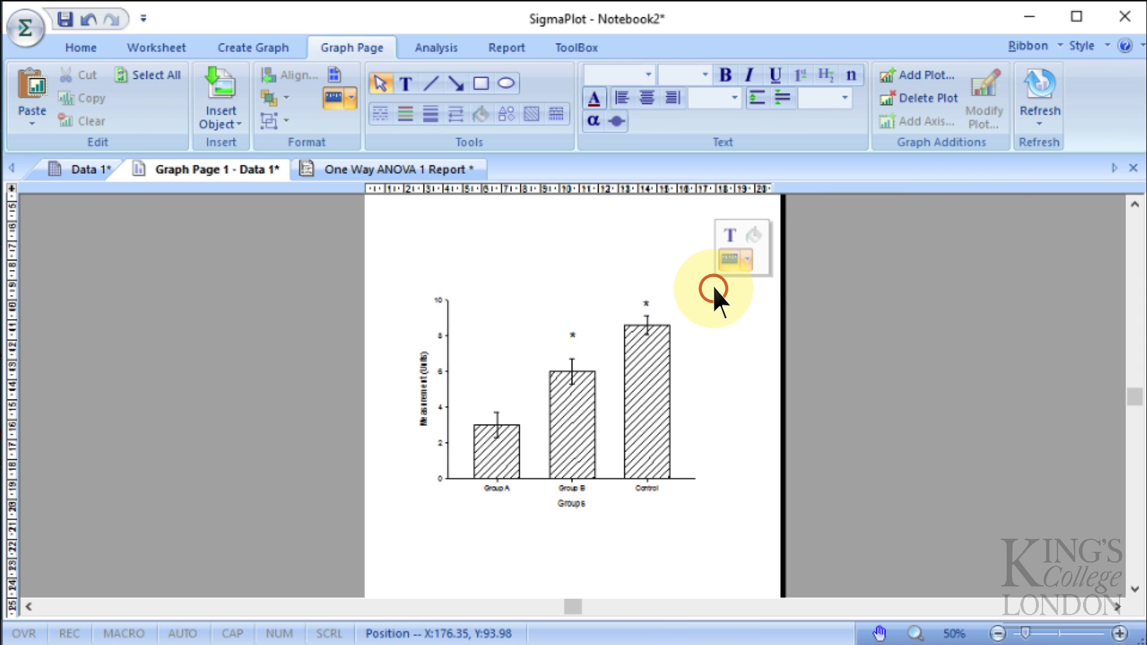
left_click(573, 337)
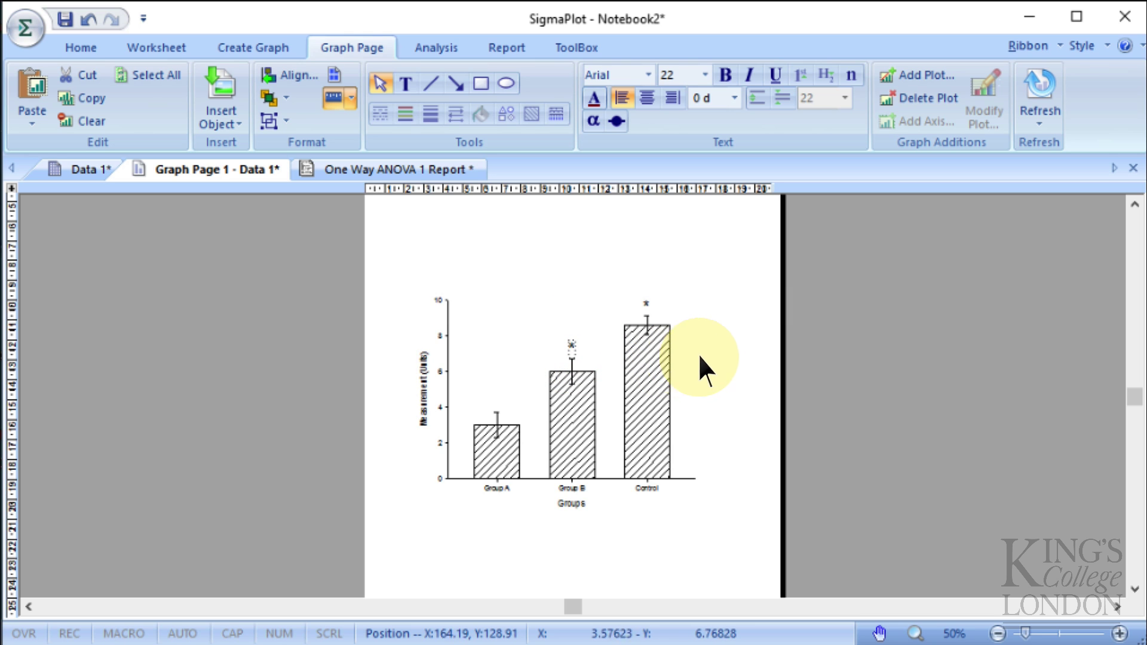
left_click(734, 334)
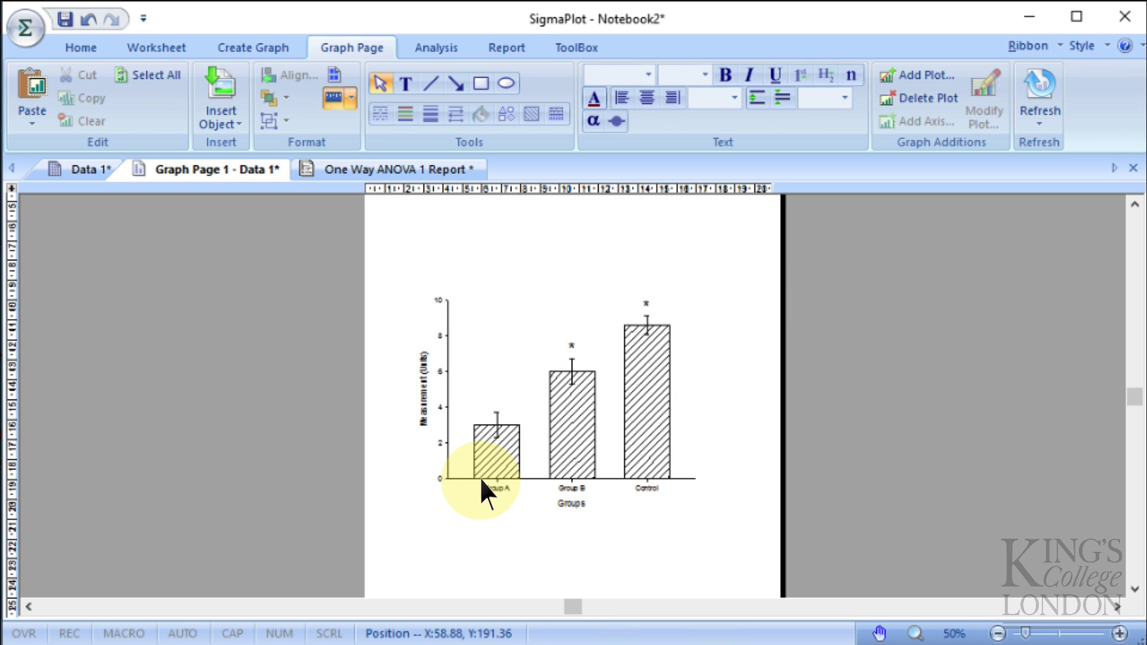